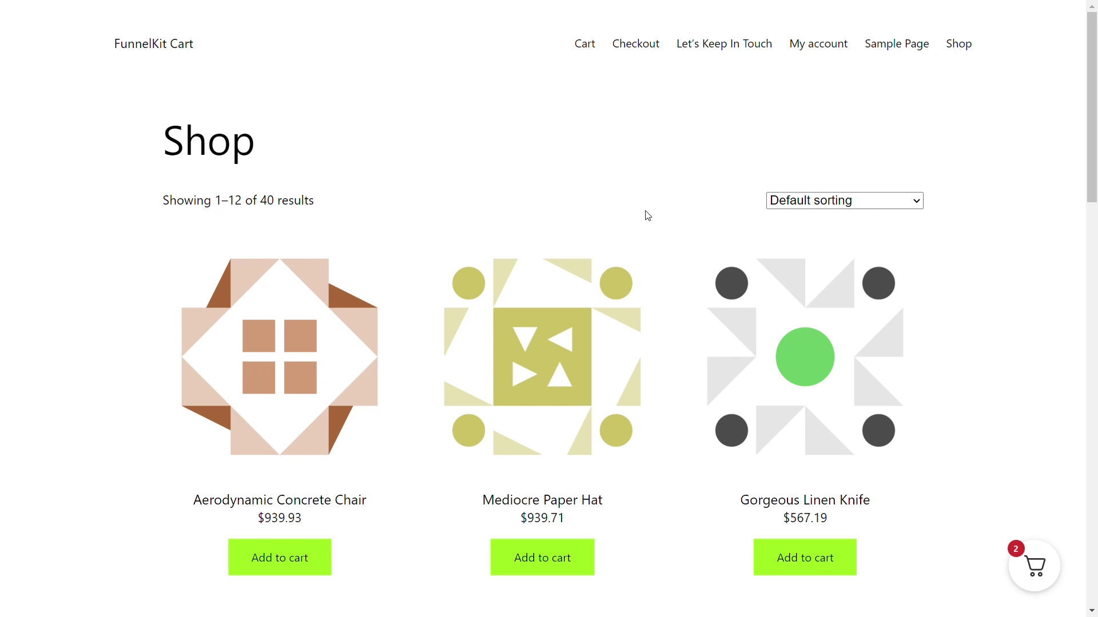
In the side cart, toggle Rustic Wooden Shoes between quantity 2 and 1, then remove Heavy Duty Plastic Pants
click(1020, 553)
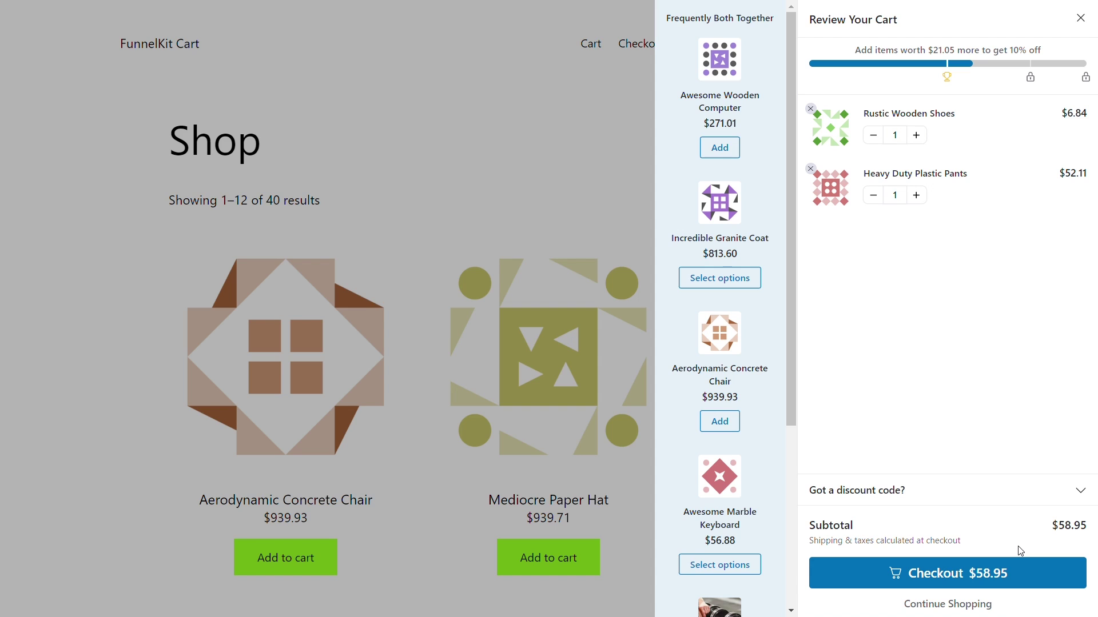
click(916, 135)
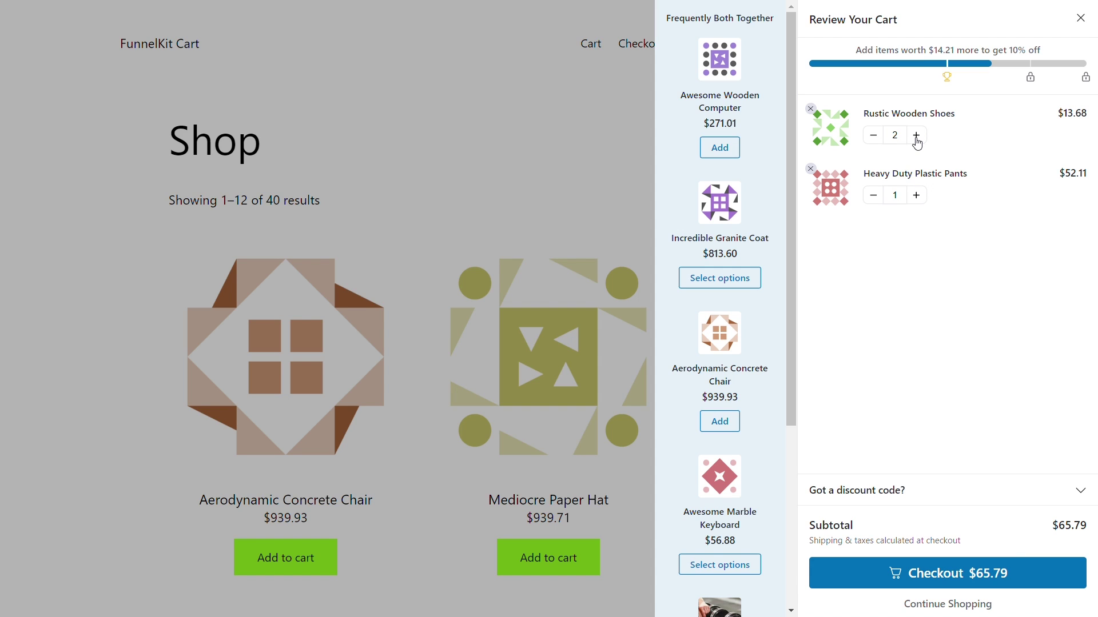
click(873, 136)
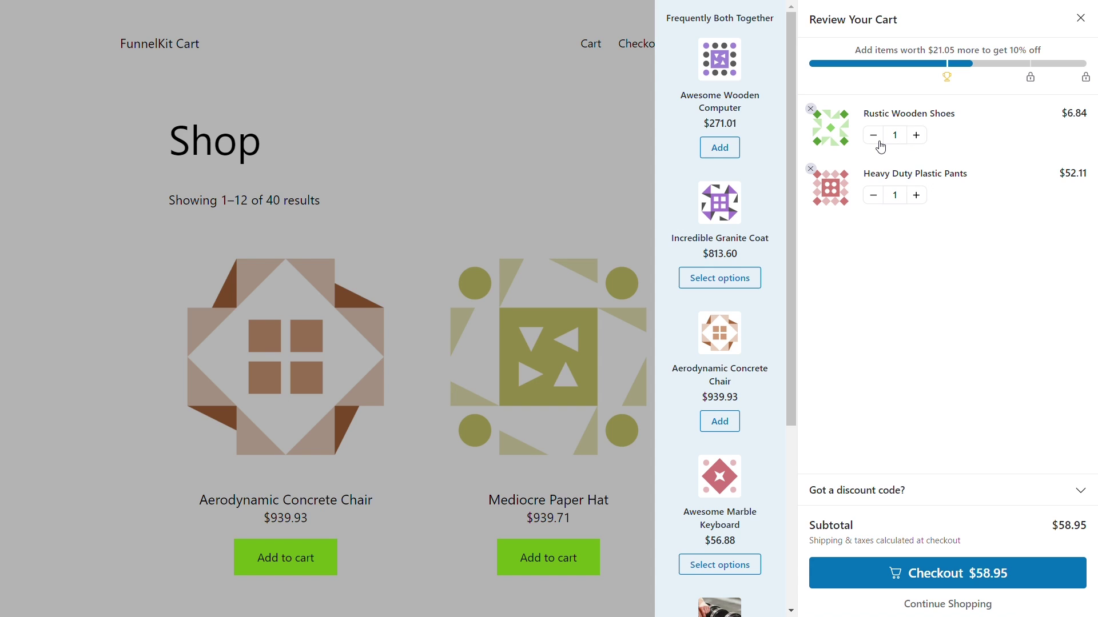
click(810, 169)
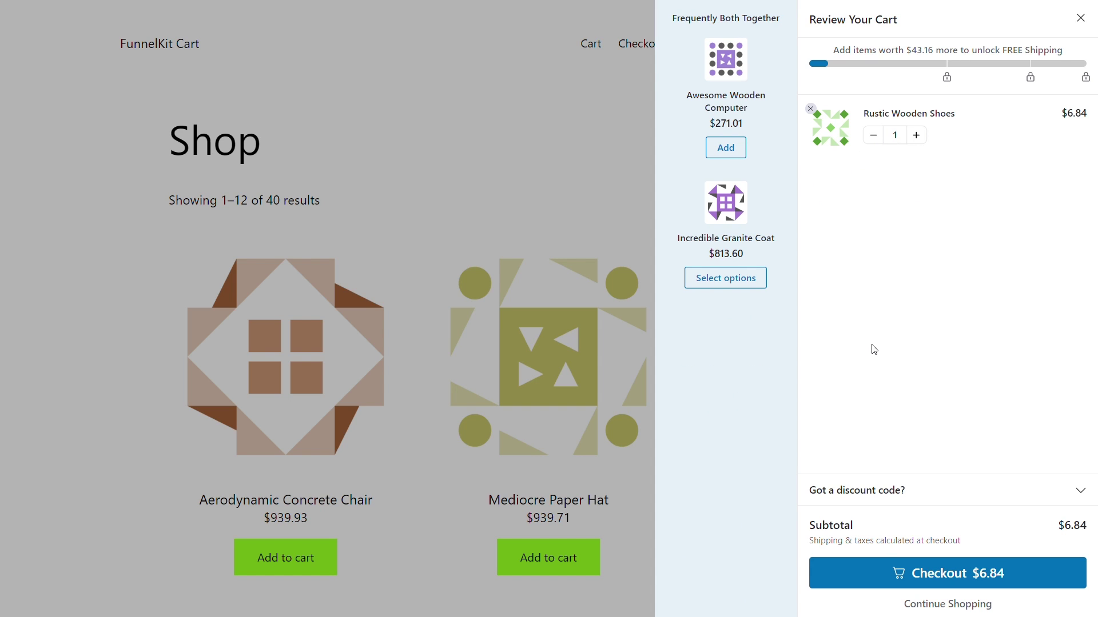
Apply the reward10 coupon and proceed to checkout
click(908, 491)
click(899, 487)
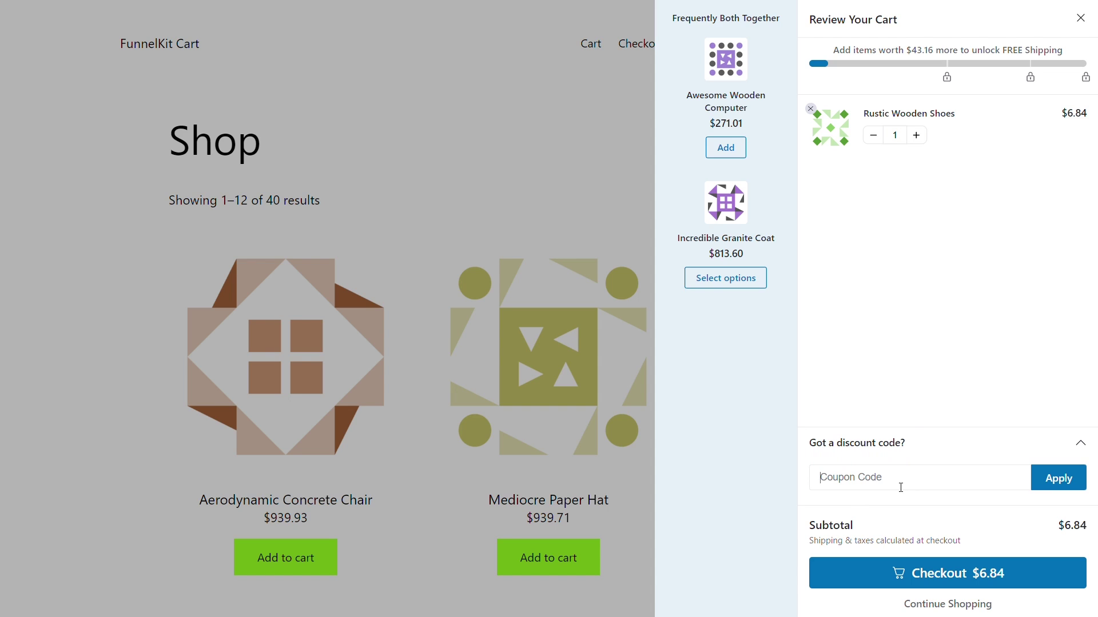
text(reward10)
click(1057, 477)
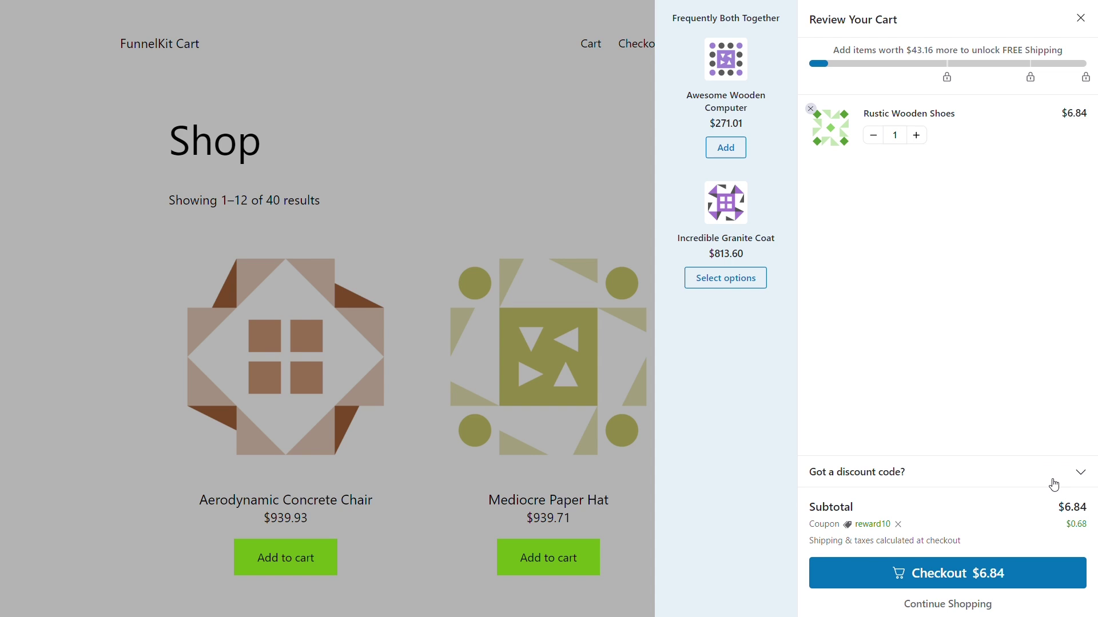
click(947, 571)
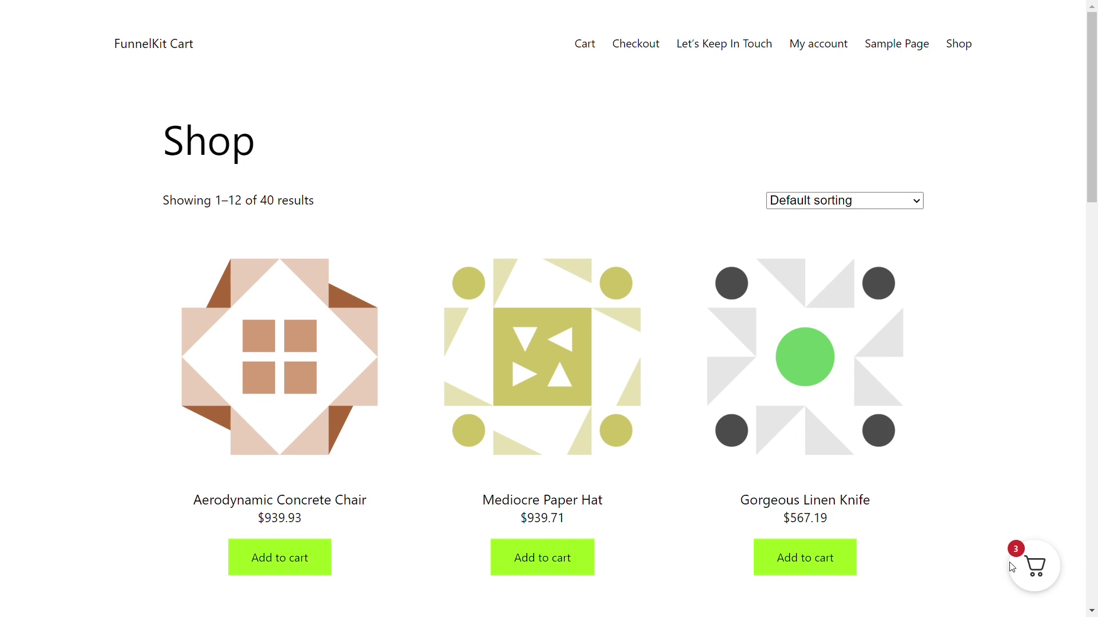
Add Intelligent Wool Watch from the side cart's Frequently Bought Together suggestions
click(1029, 564)
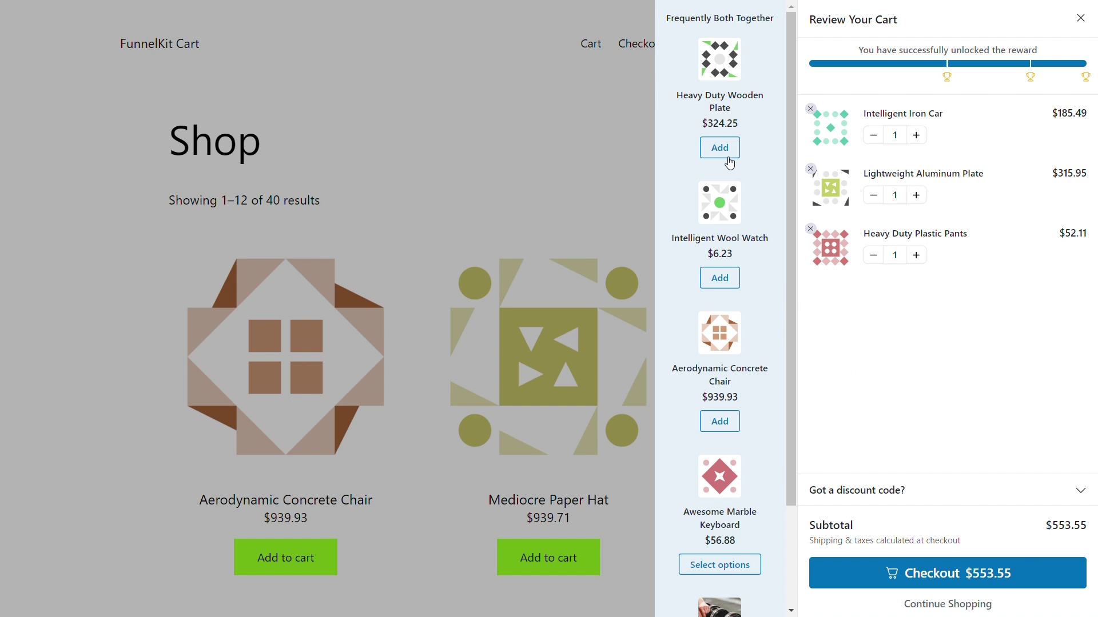
click(720, 279)
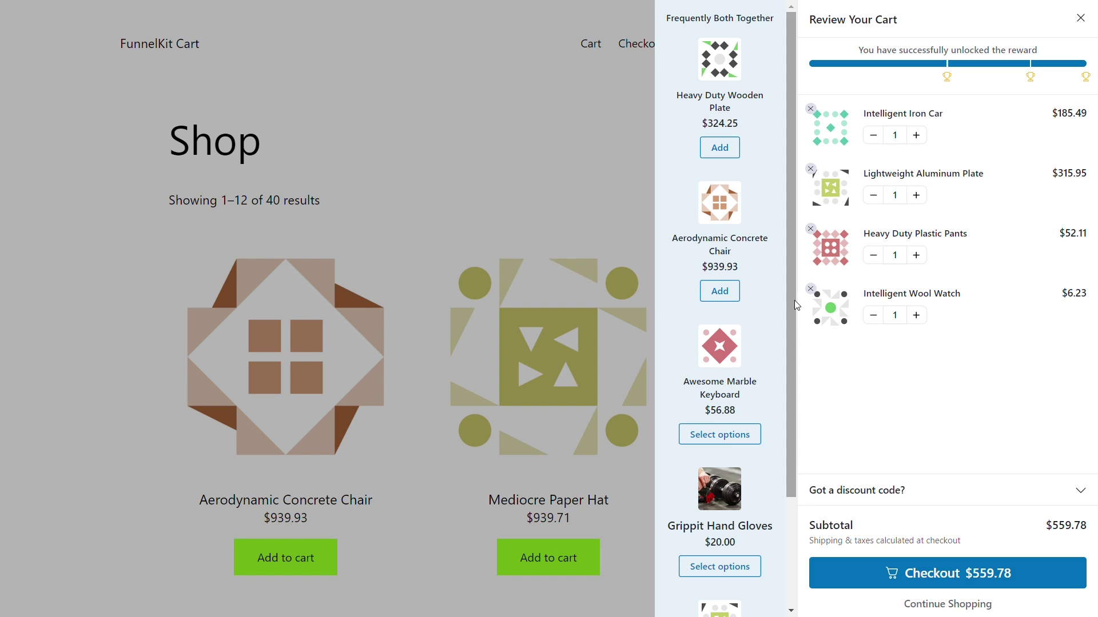
mouse_move(791, 300)
mouse_down()
mouse_move(789, 419)
mouse_move(794, 291)
mouse_up()
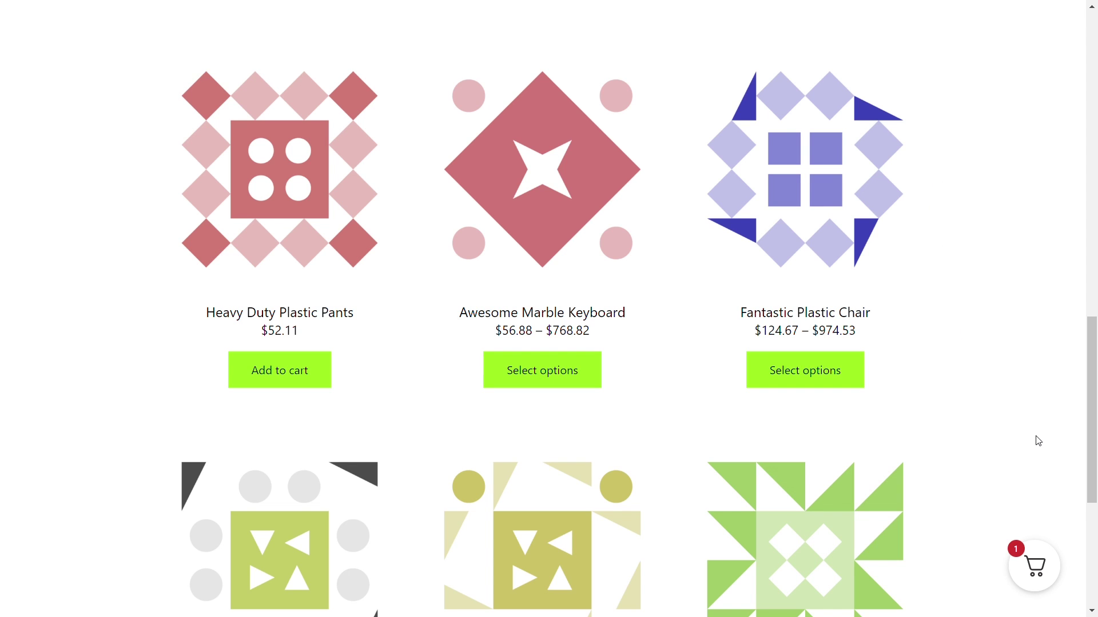
Add two Heavy Duty Plastic Pants, review the unlocked rewards in the side cart, and check out
click(313, 382)
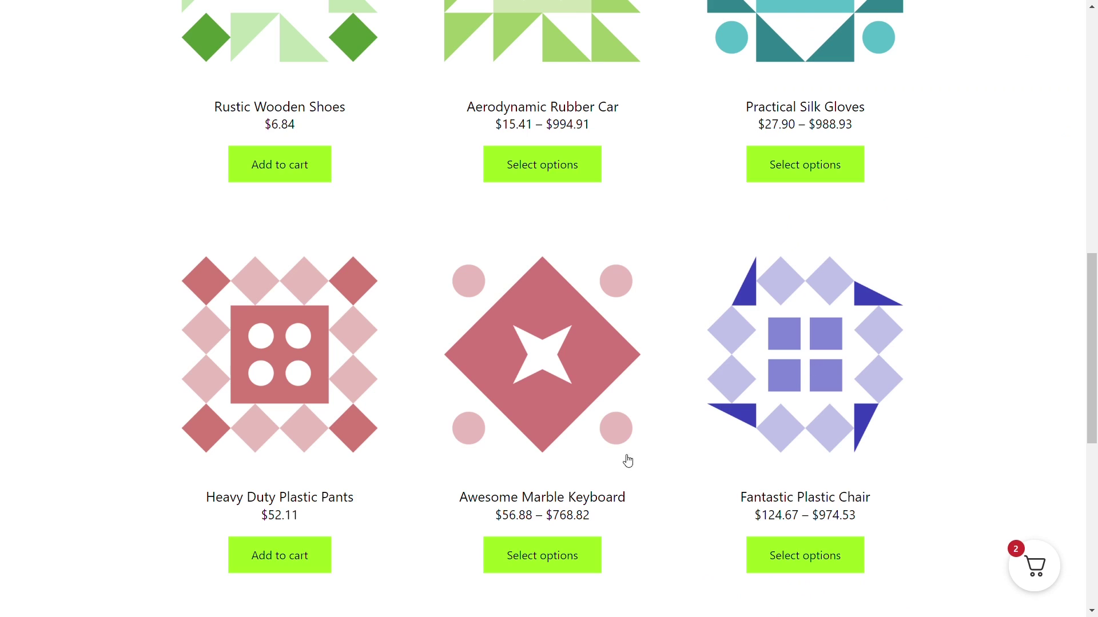
click(315, 558)
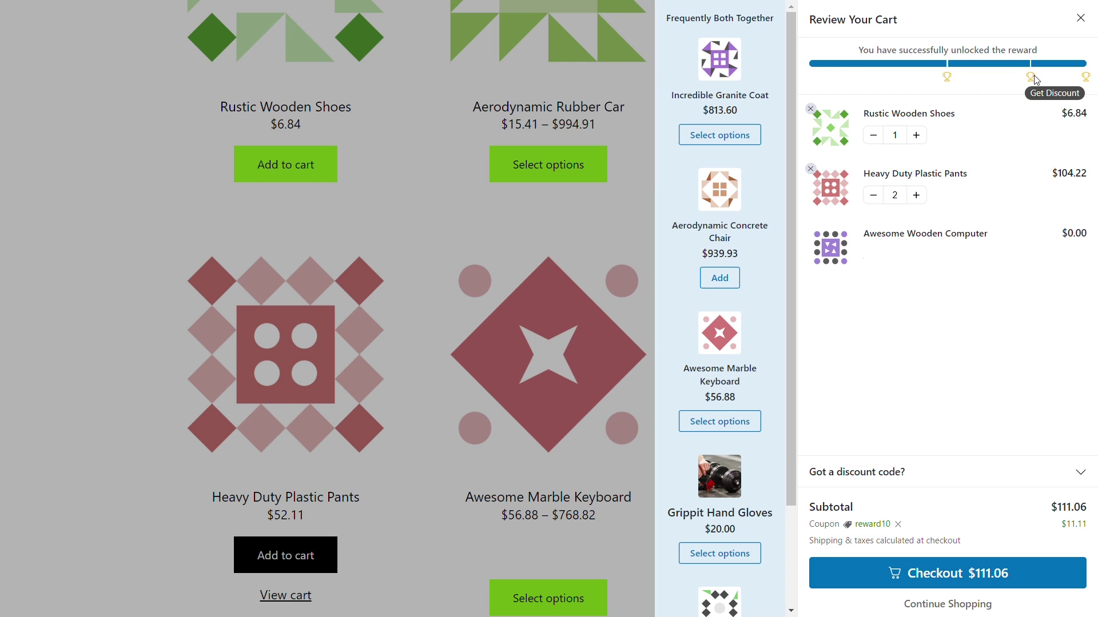
mouse_move(1085, 77)
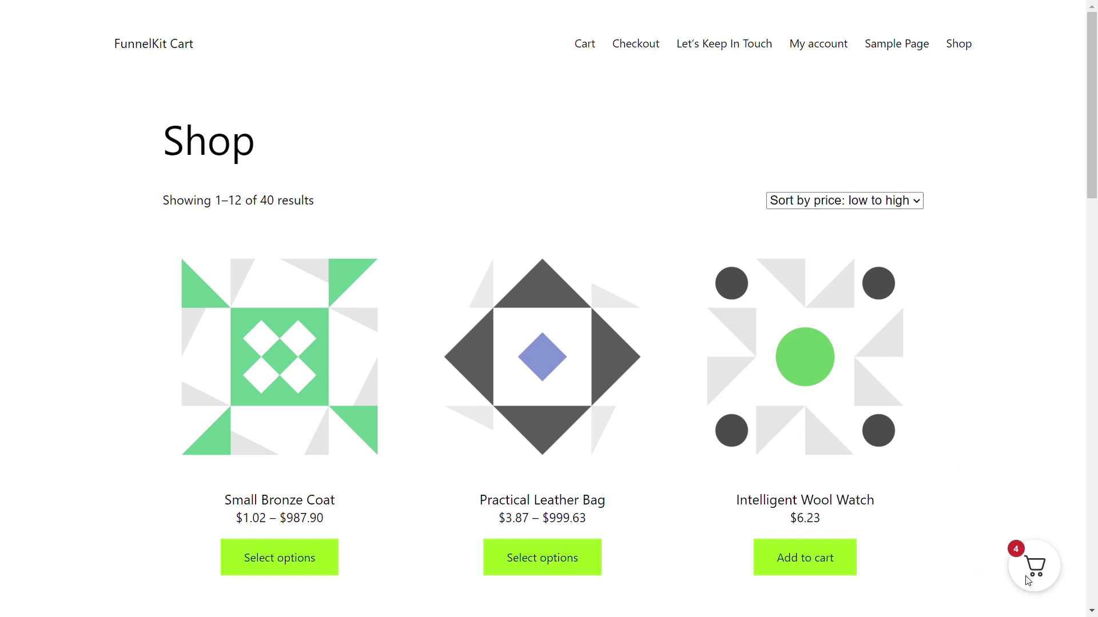
click(1031, 580)
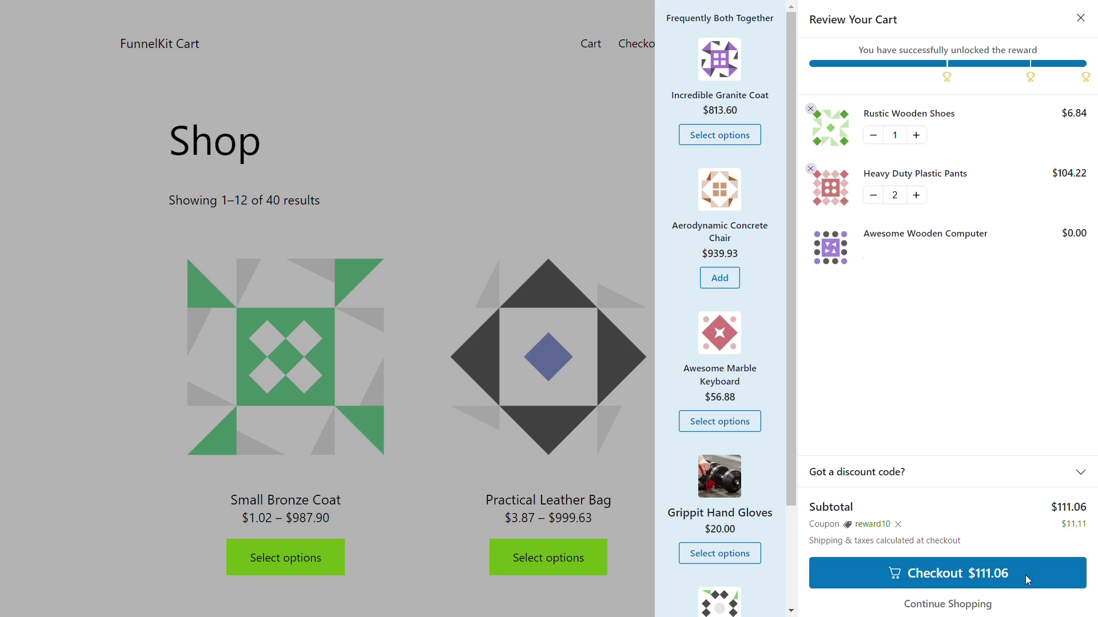
click(1024, 576)
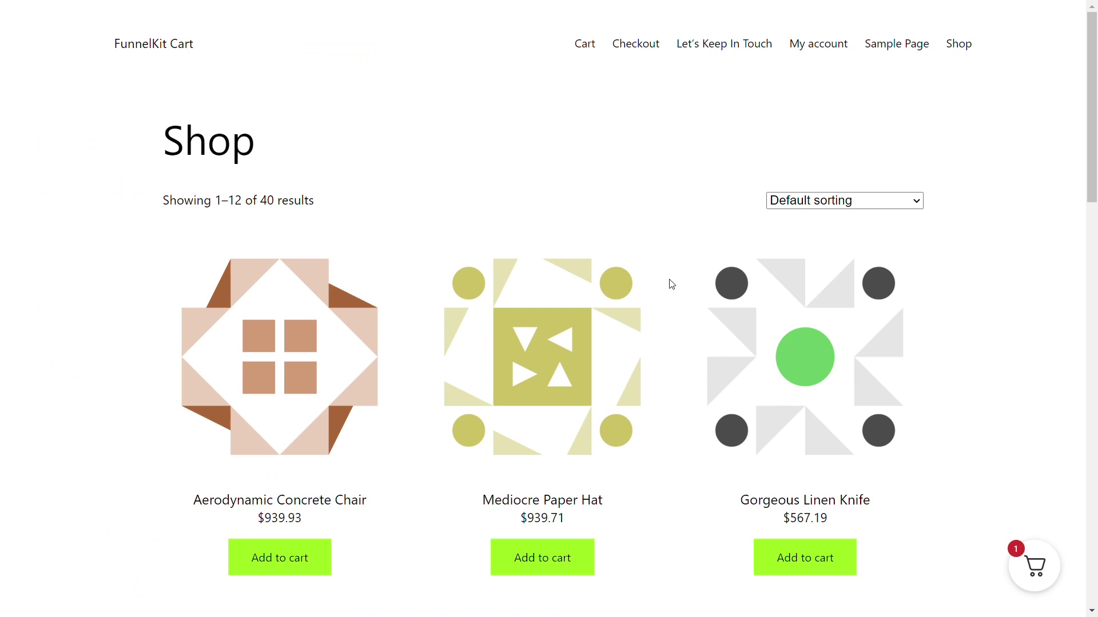
From the side cart recommendations, add an Awesome Marble Keyboard in size Full Sized and color Blue
click(1034, 564)
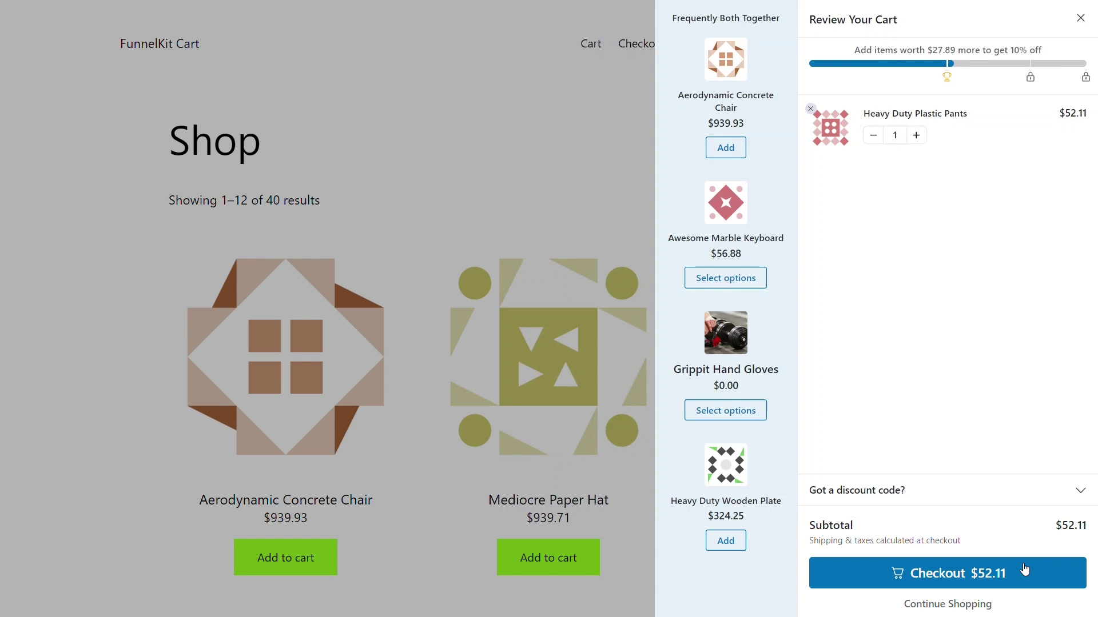
click(725, 279)
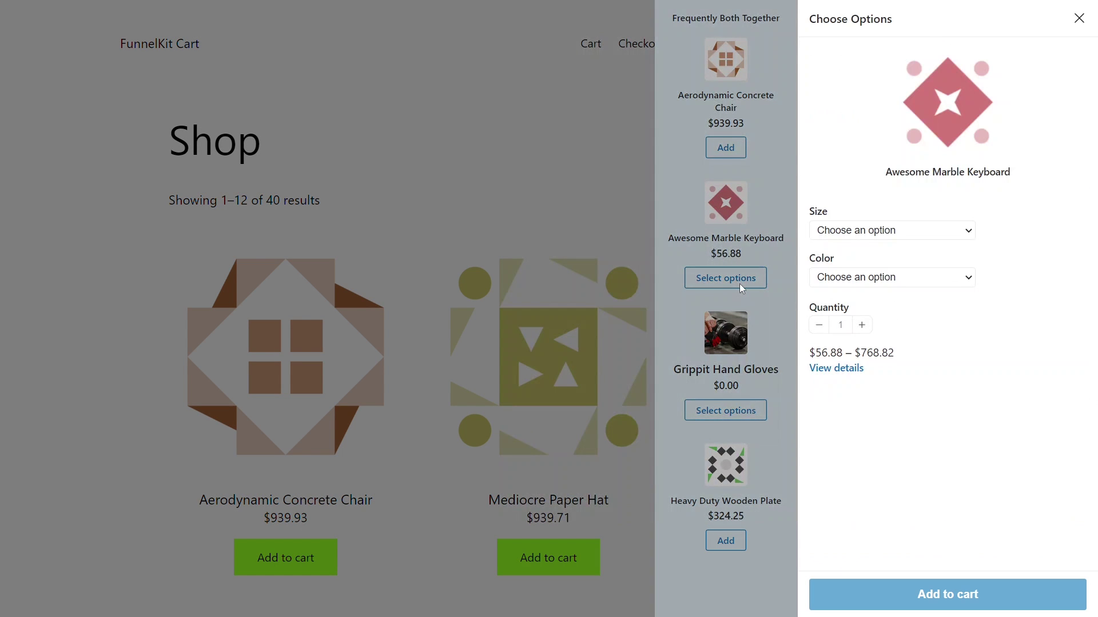
click(845, 231)
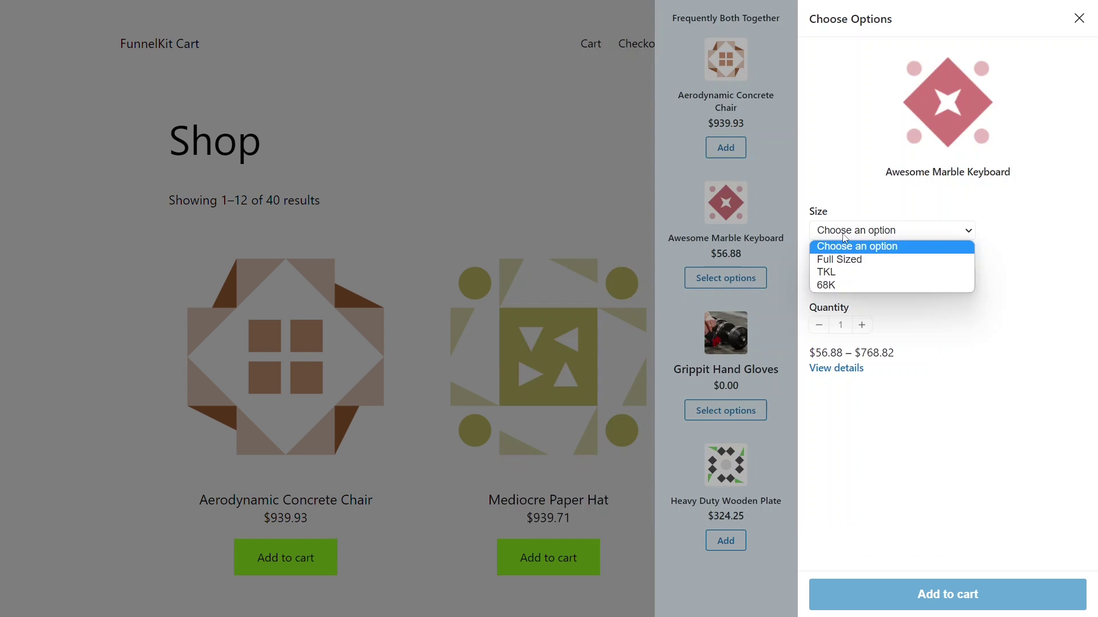
click(839, 259)
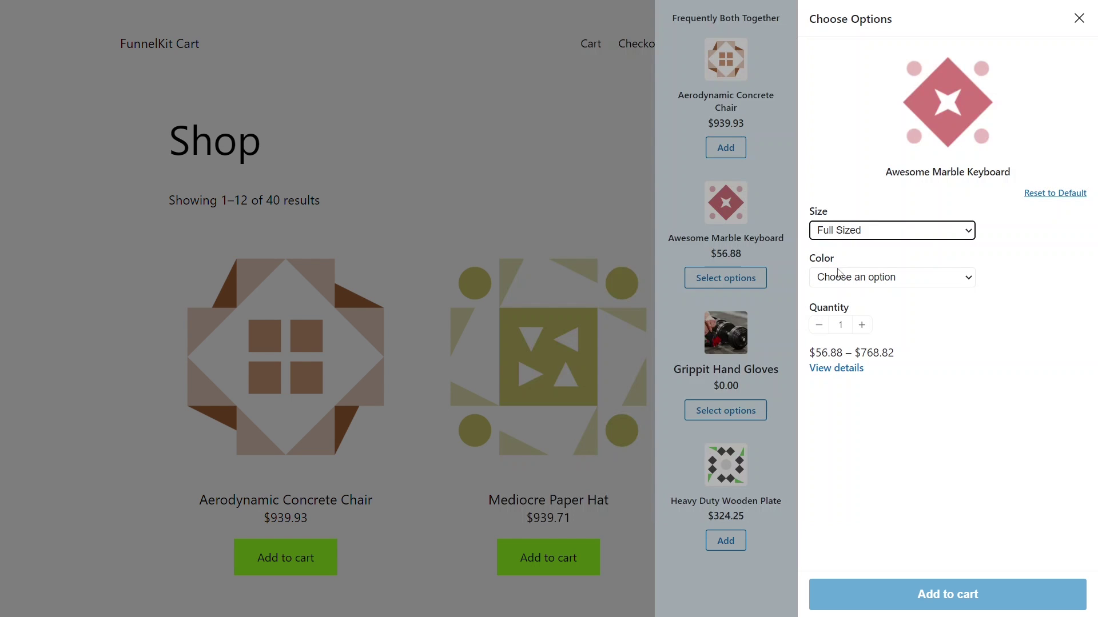
click(848, 277)
click(826, 319)
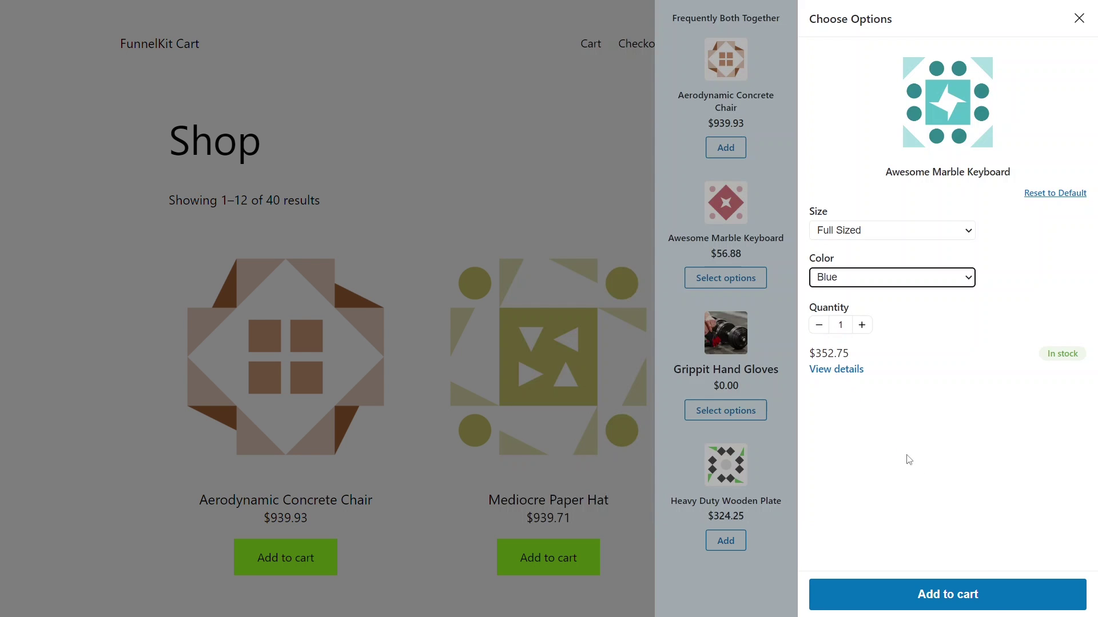
click(998, 596)
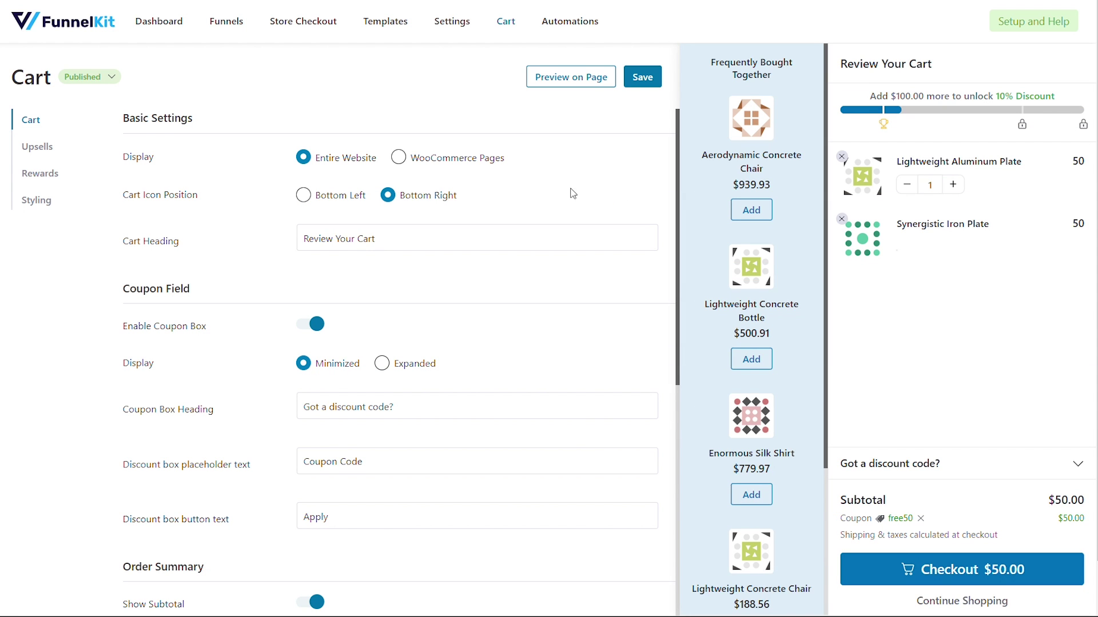
click(398, 157)
click(303, 158)
click(646, 83)
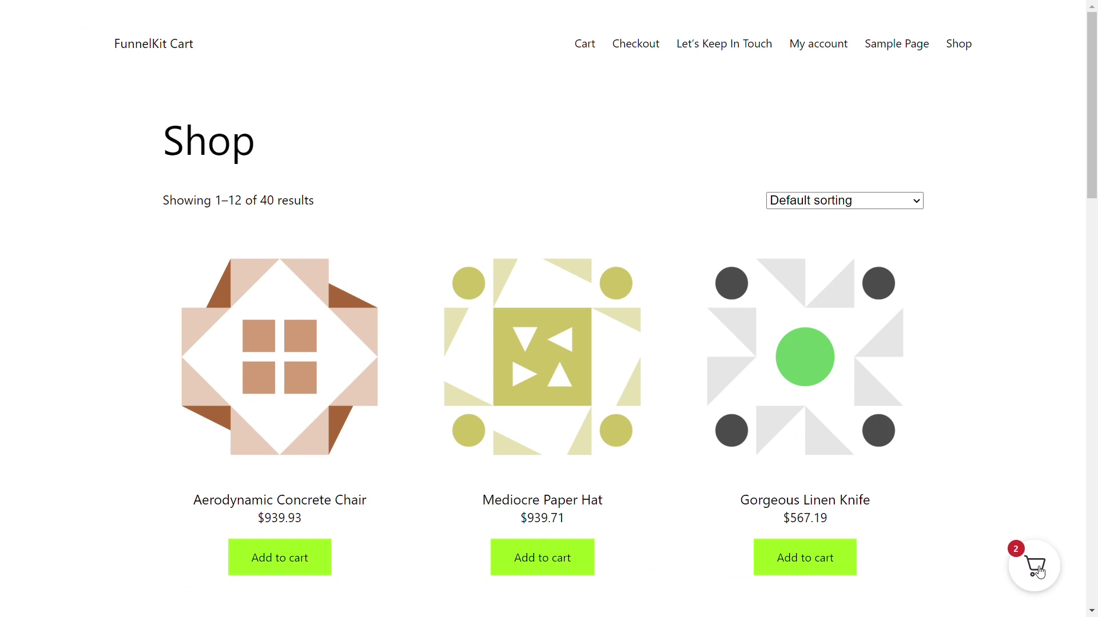
click(1039, 568)
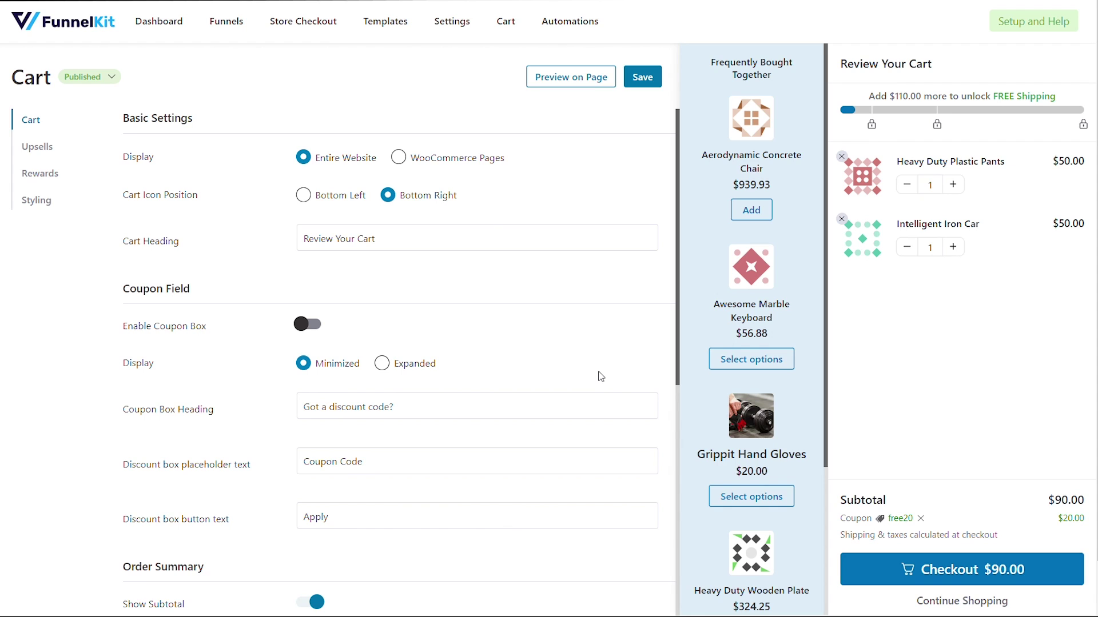
click(307, 325)
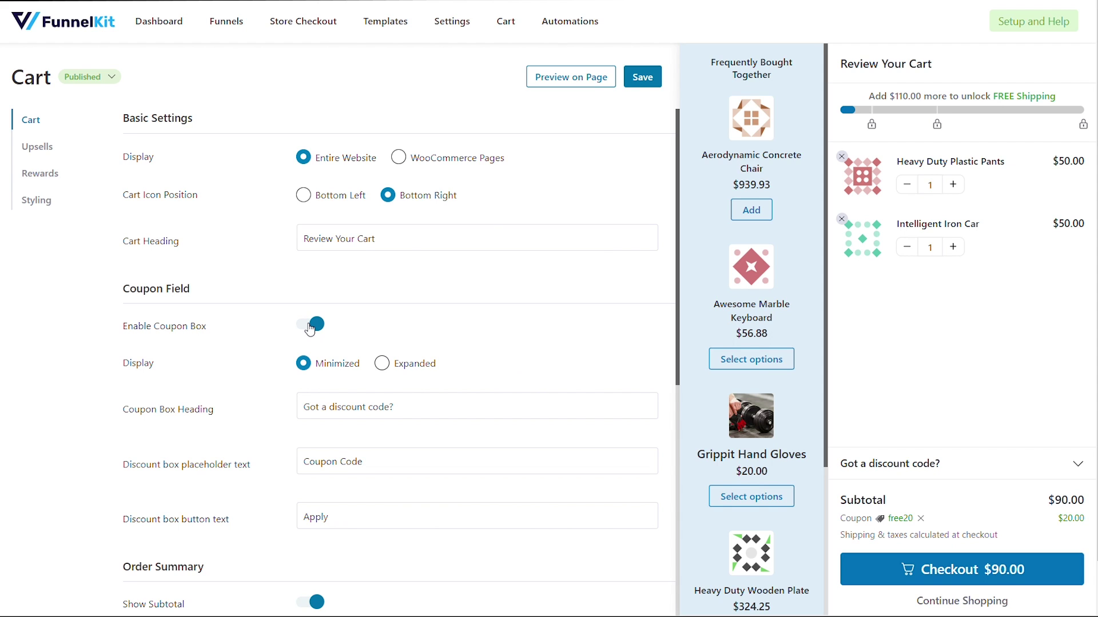
click(382, 365)
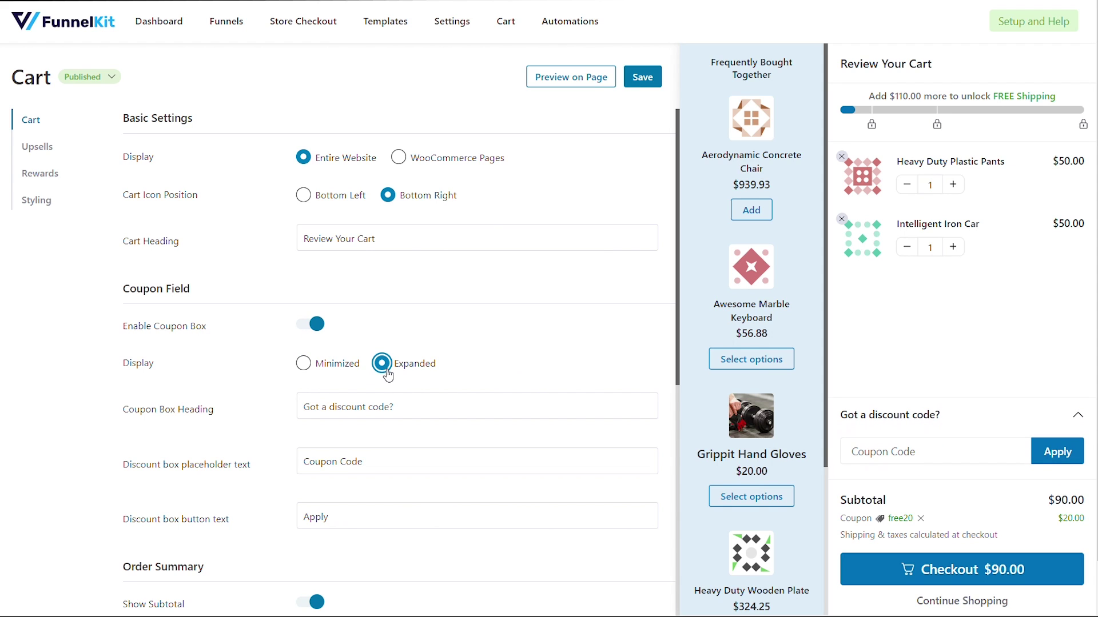
click(302, 364)
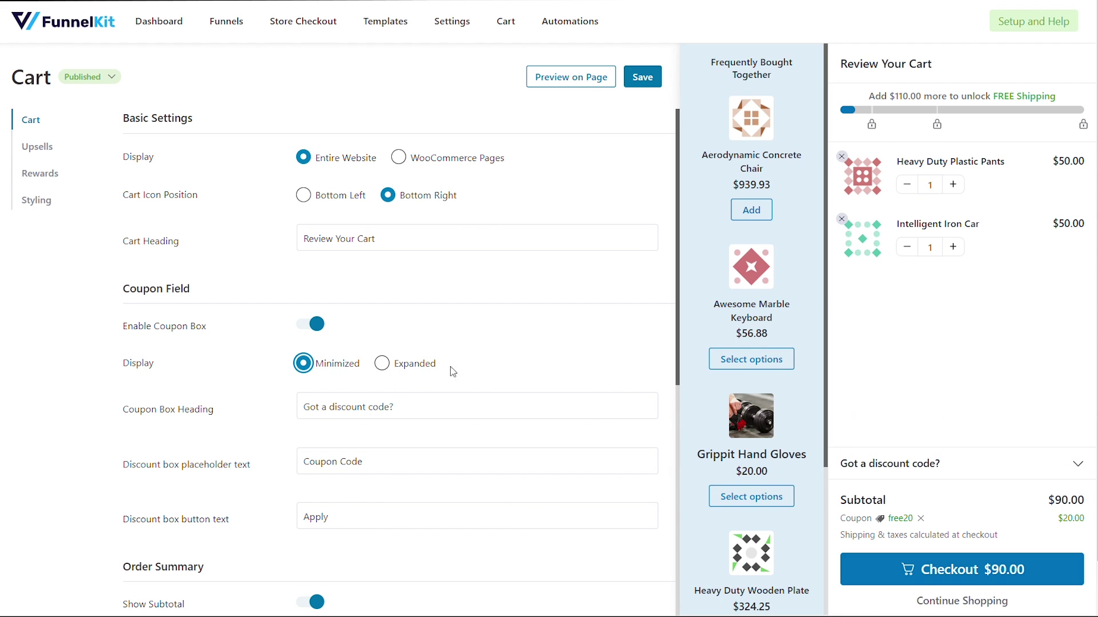
scroll(558, 364, down, 3)
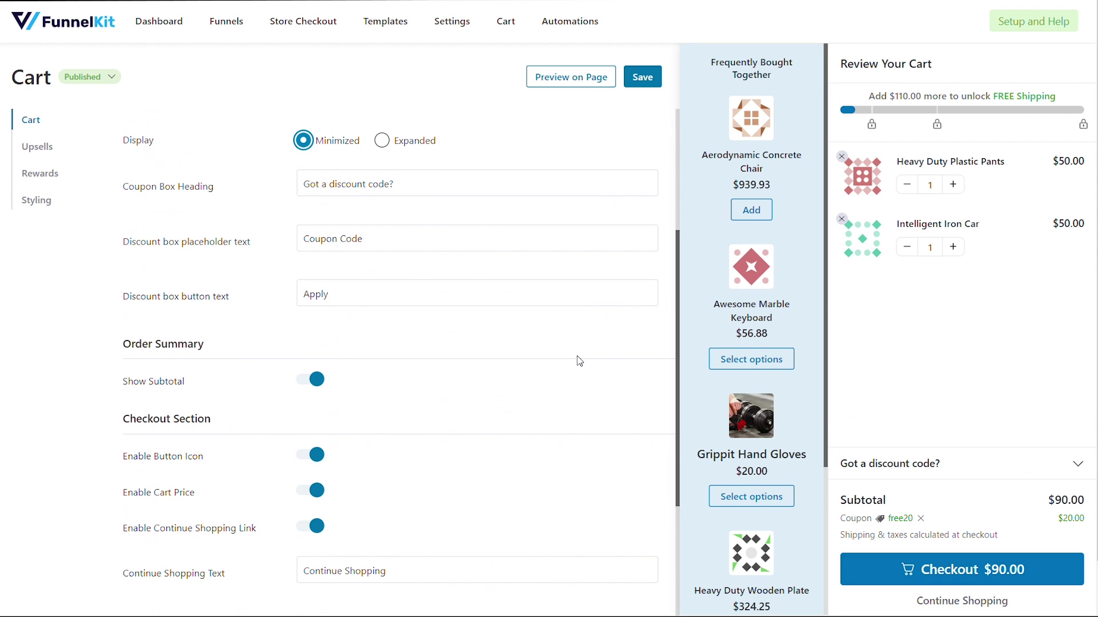
click(318, 380)
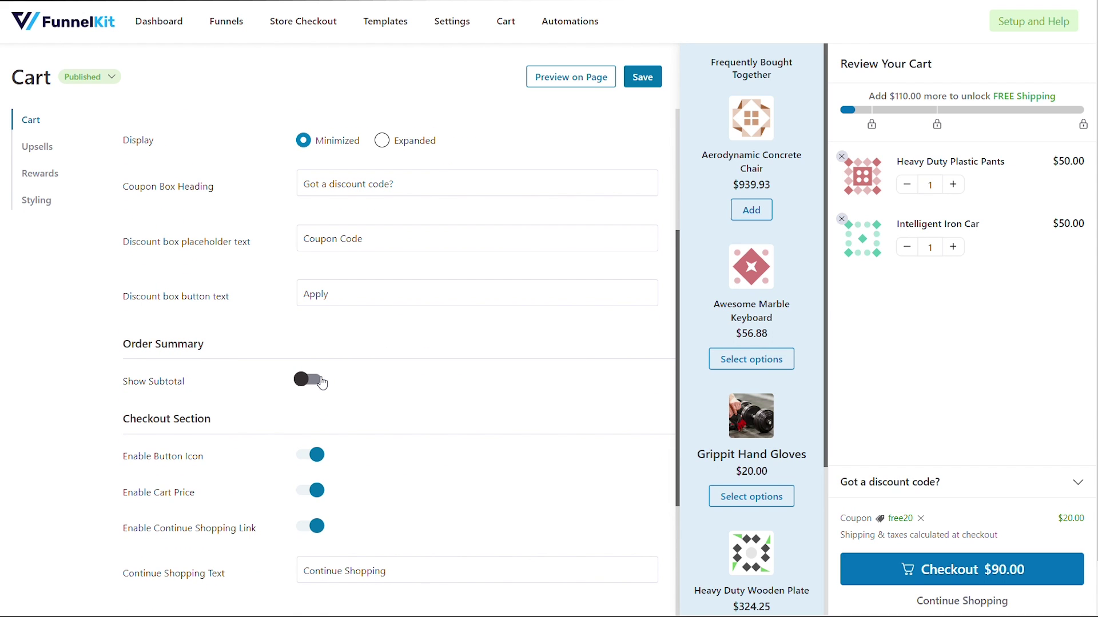
click(322, 381)
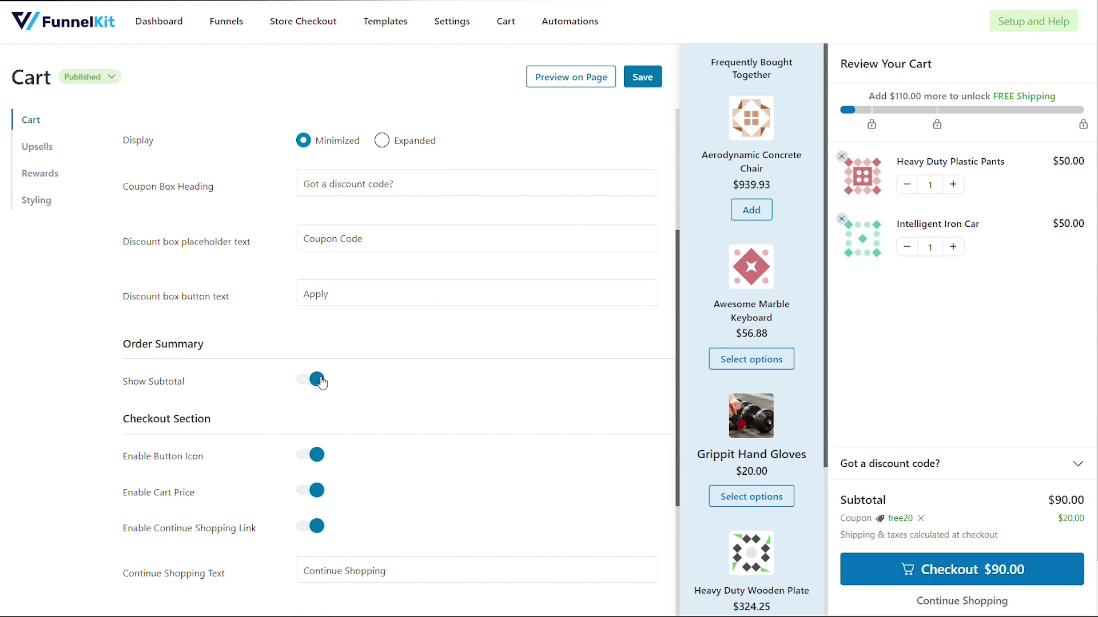
click(315, 458)
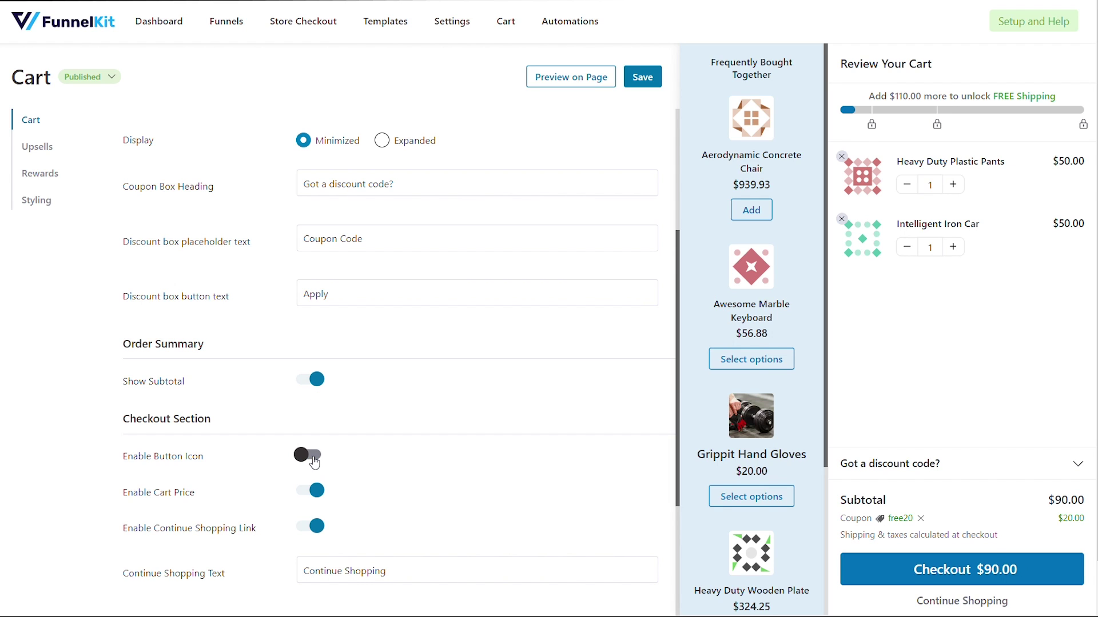
click(315, 461)
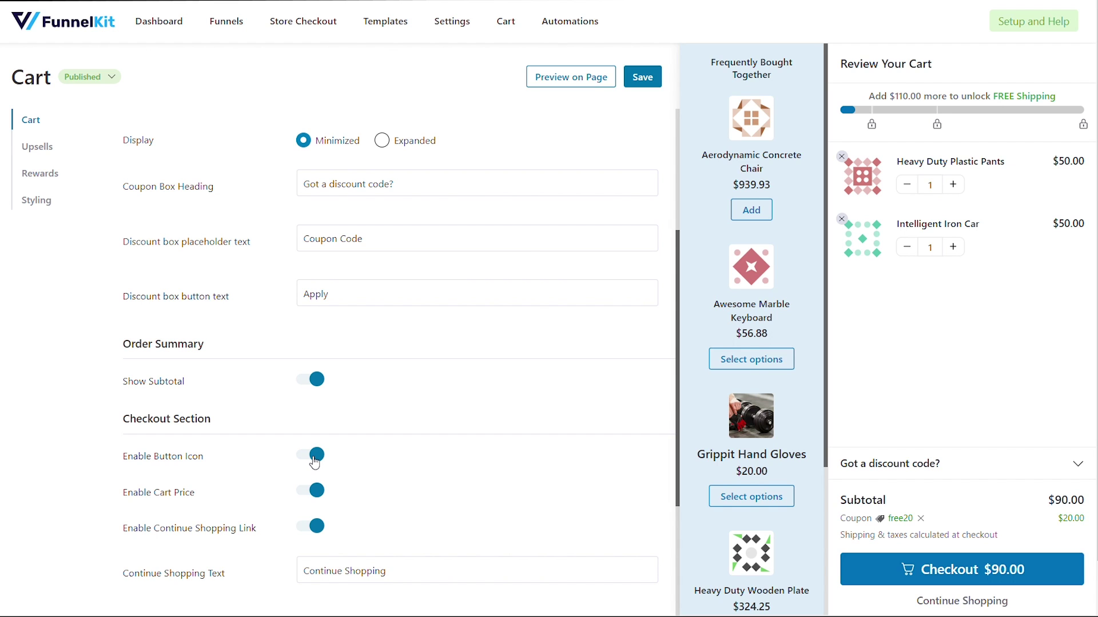
click(314, 492)
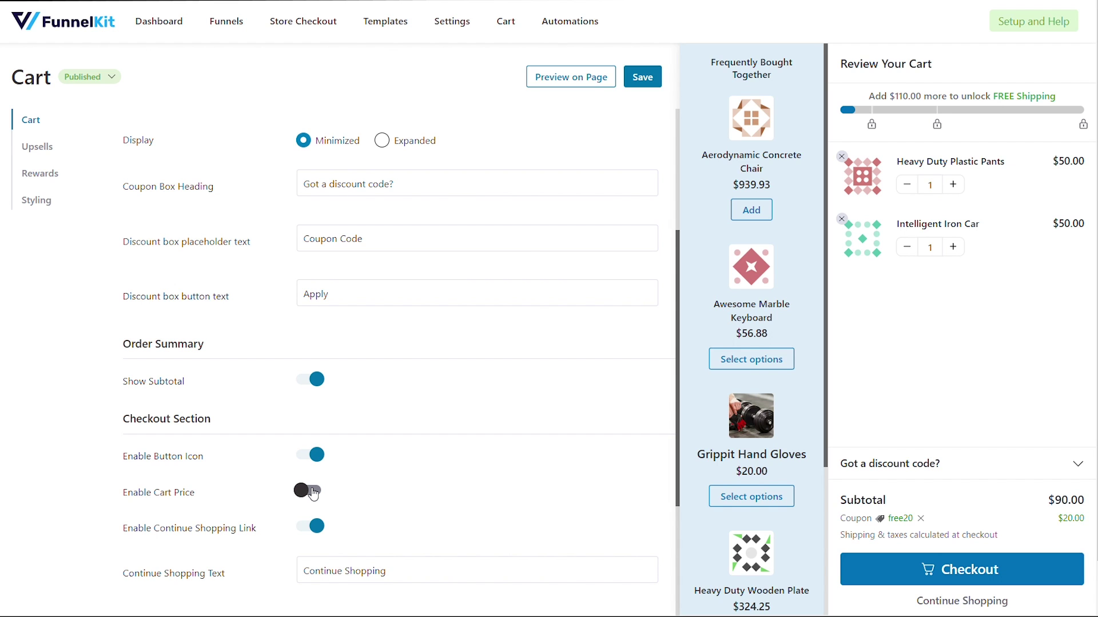
click(313, 494)
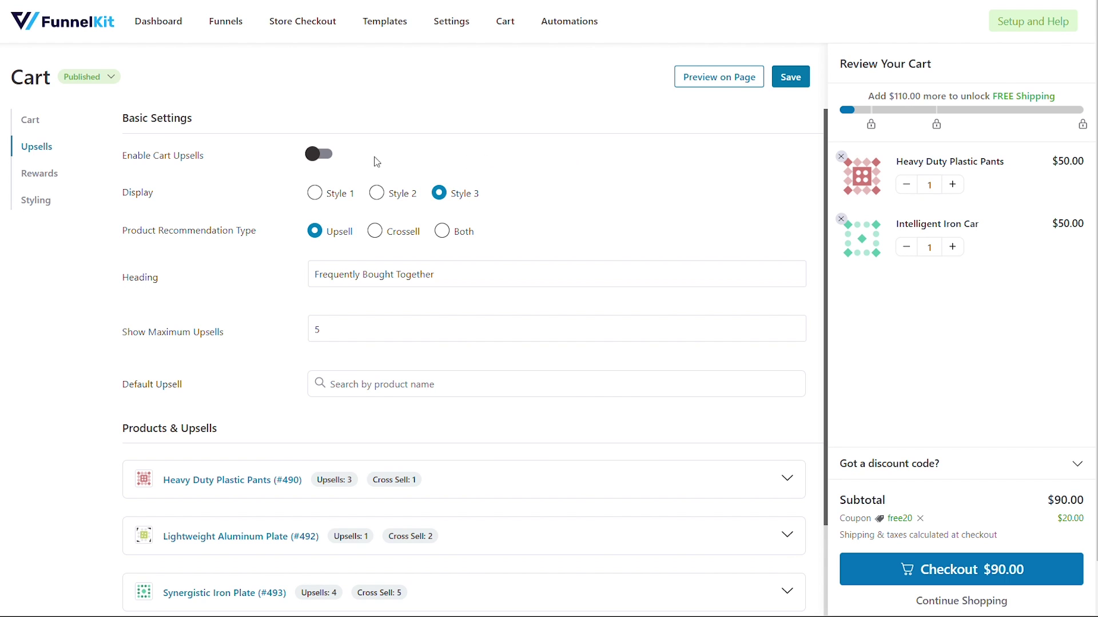
Enable cart upsells and preview Style 1, browsing through its recommended products
click(318, 153)
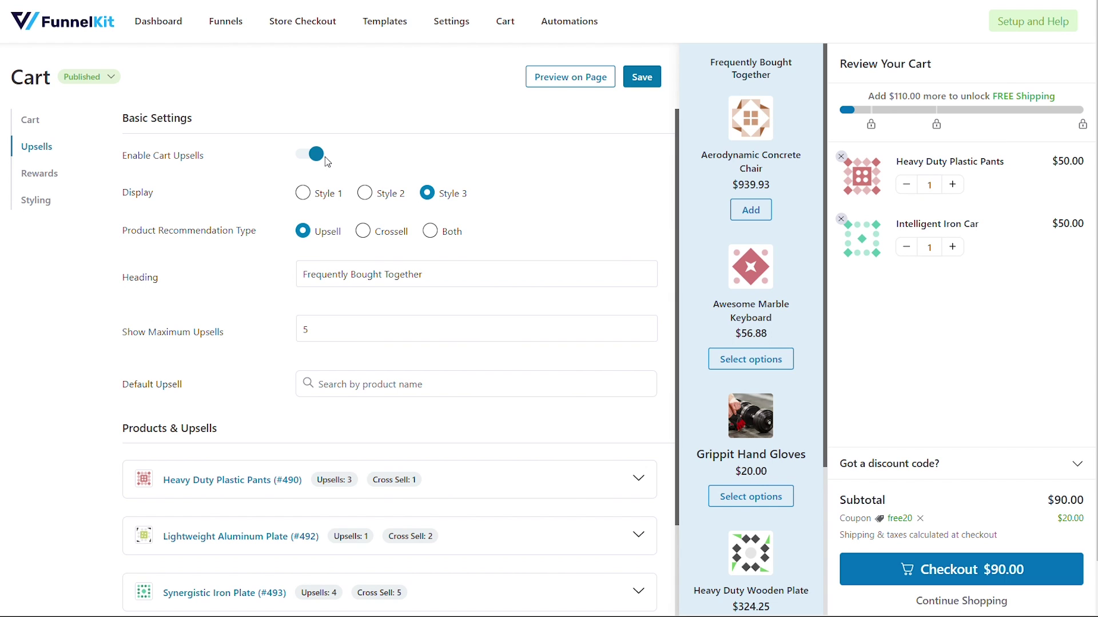
click(303, 192)
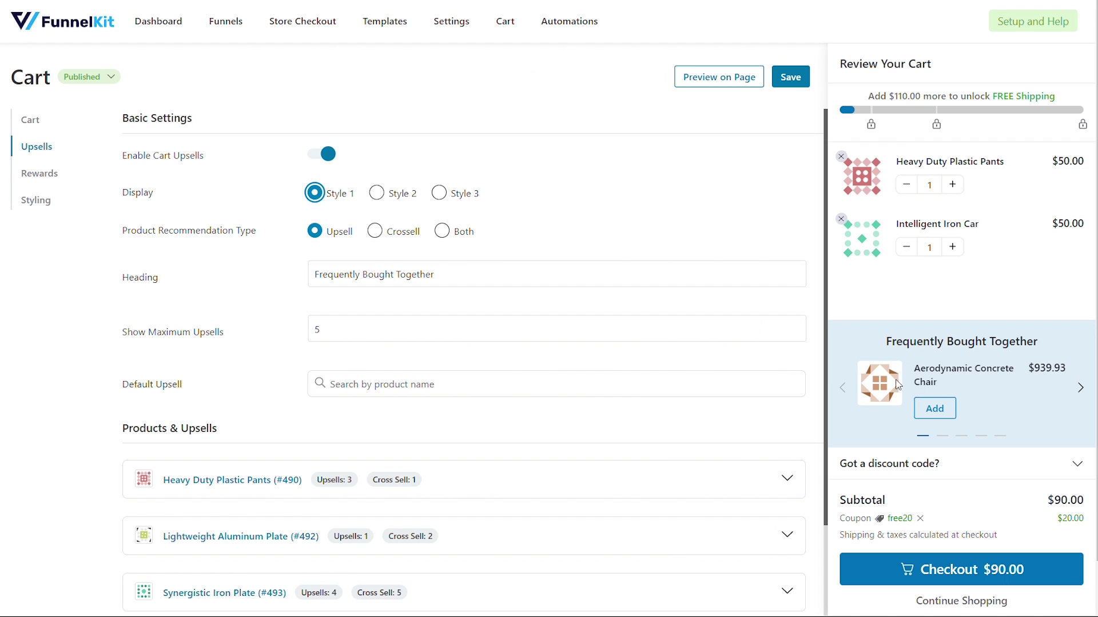
click(1082, 387)
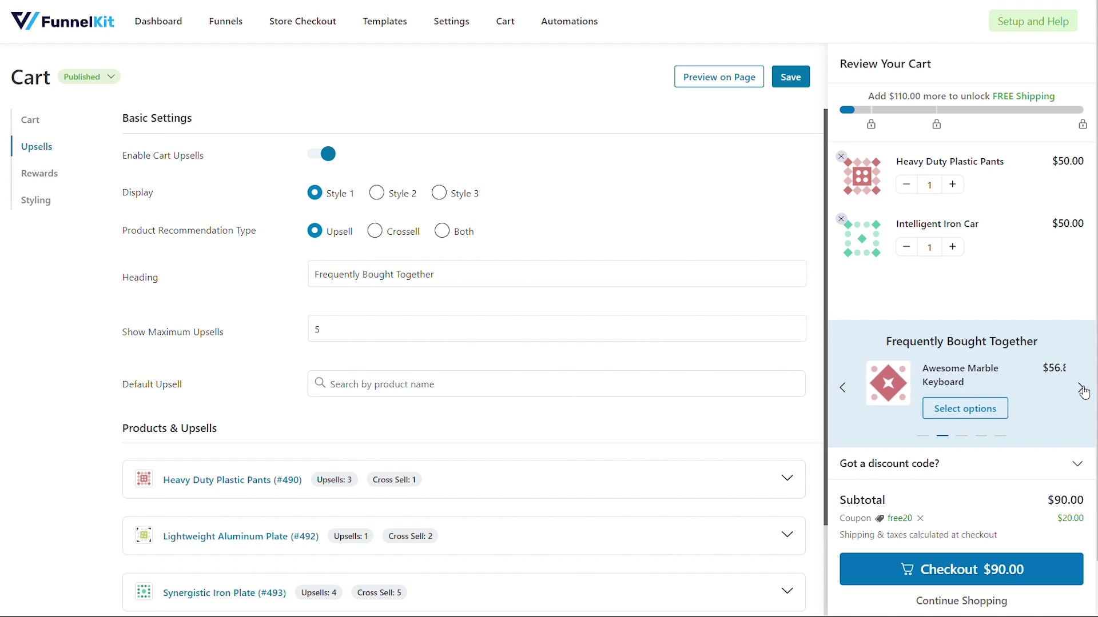
click(1082, 388)
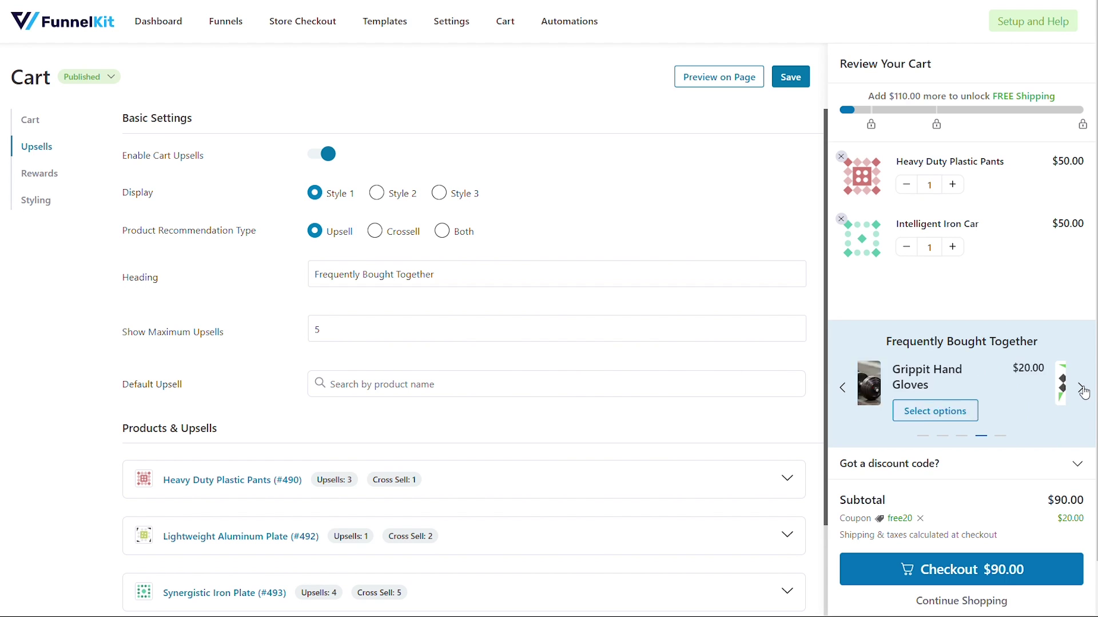
click(1083, 390)
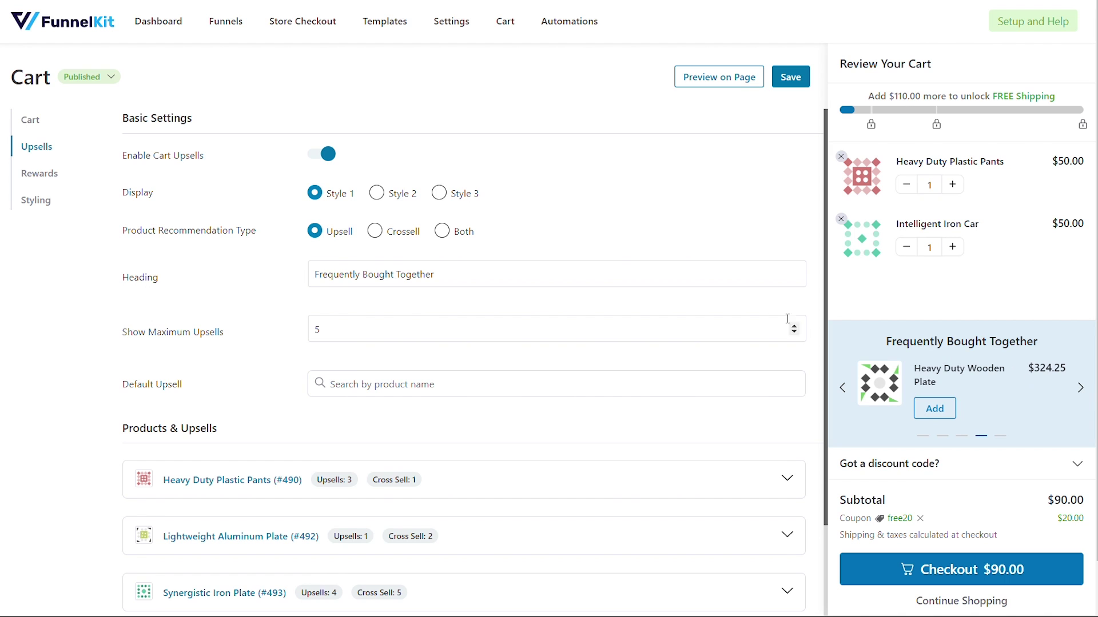
Preview the Style 2 product grid, then settle on the Style 3 side column
click(376, 194)
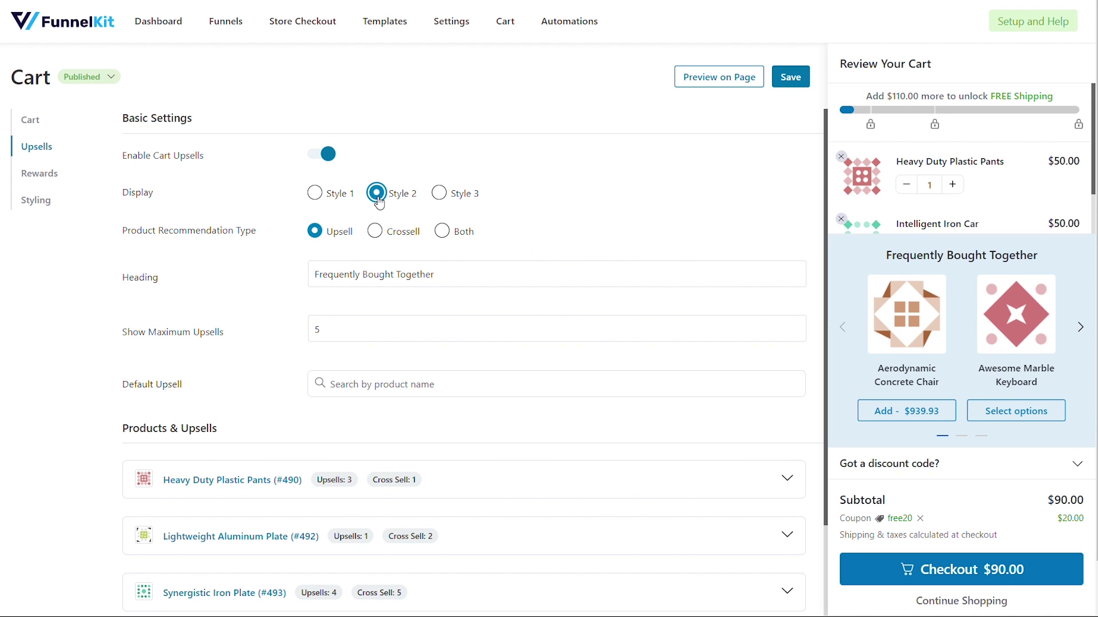
click(1081, 326)
click(1081, 327)
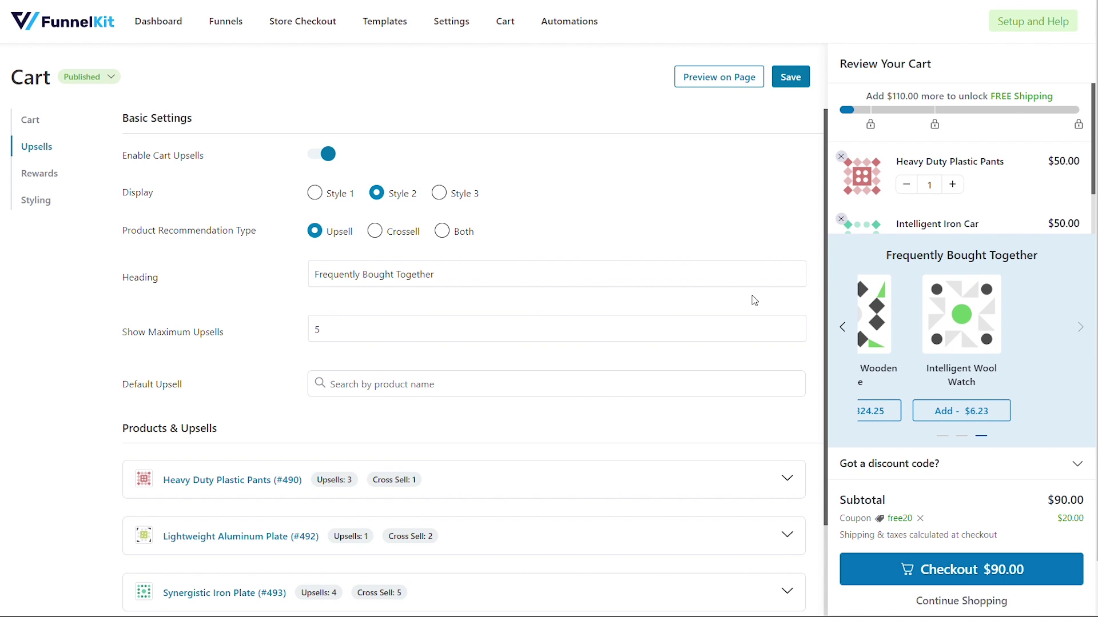
click(439, 193)
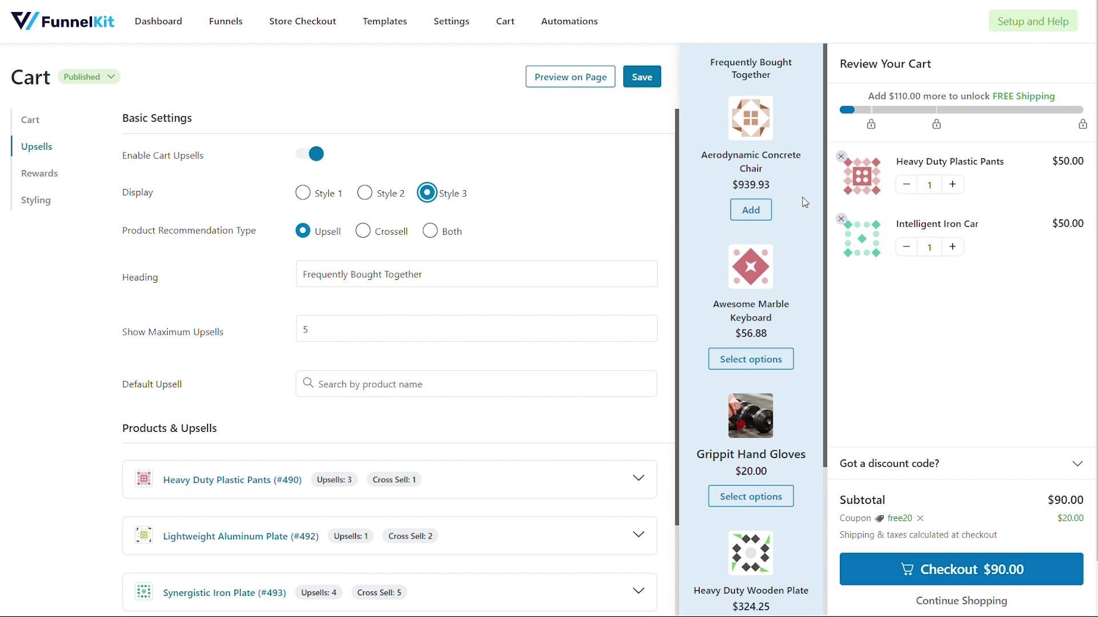
drag(825, 187, 825, 337)
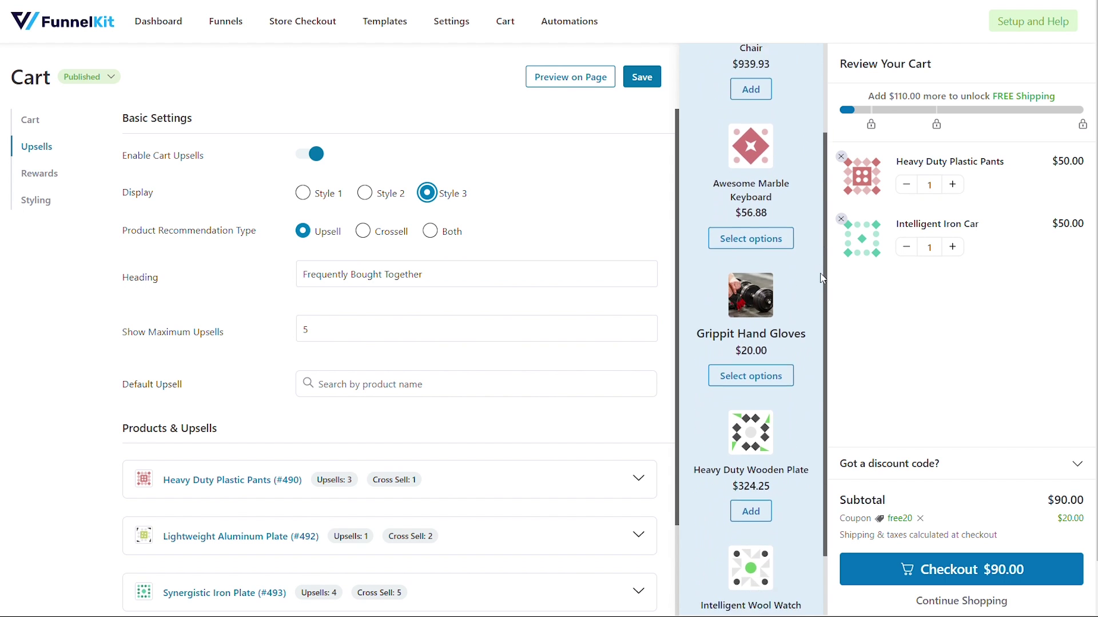
drag(825, 337, 825, 187)
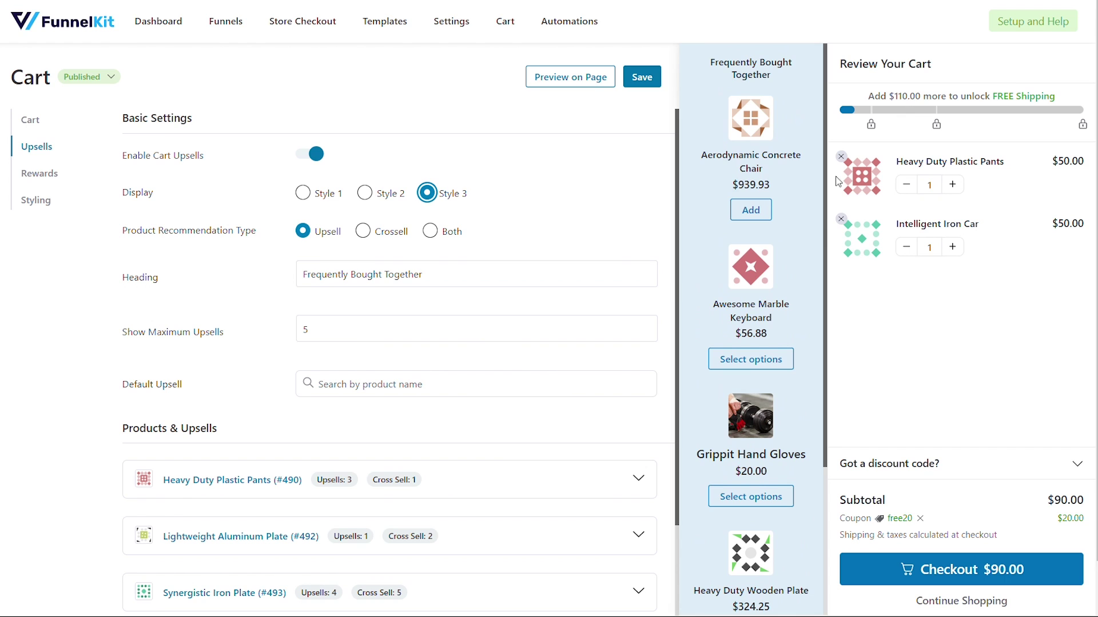
Set heading 'Frequently Both Together', maximum upsells 10, defaults Heavy Duty Wooden Plate and Awesome Wooden Computer
triple_click(302, 275)
text(Frequently B)
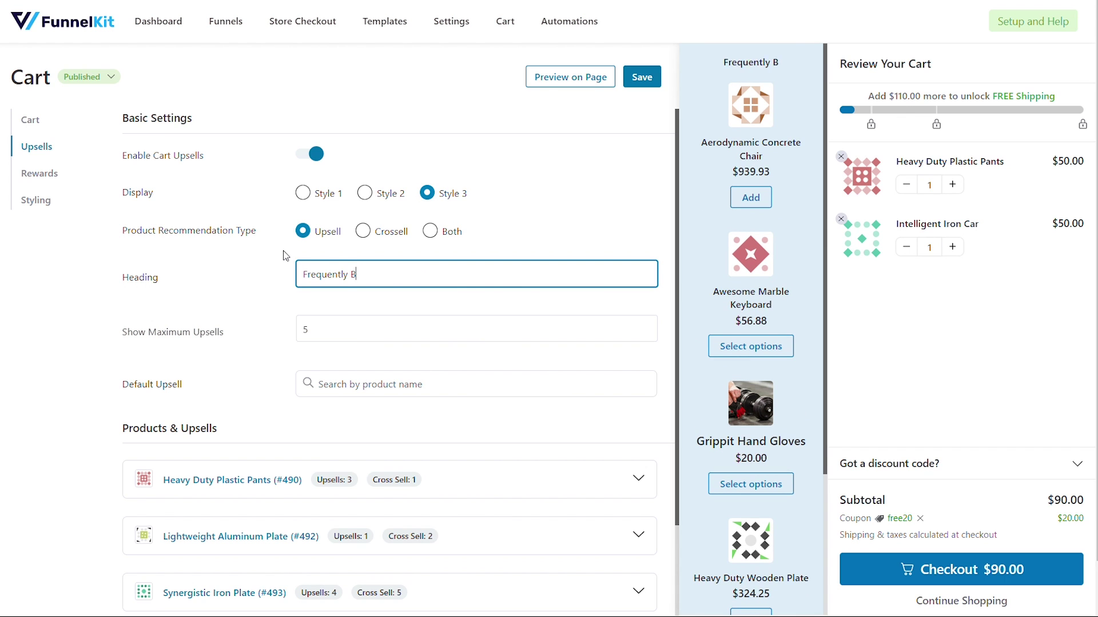
text(oth Together)
double_click(305, 329)
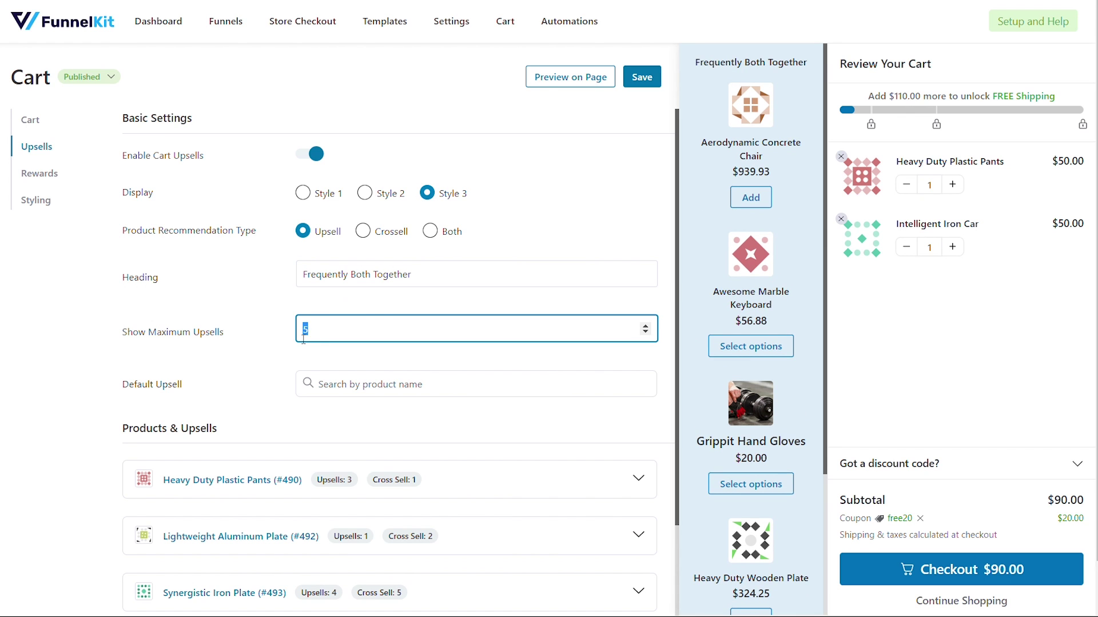
text(10)
click(298, 361)
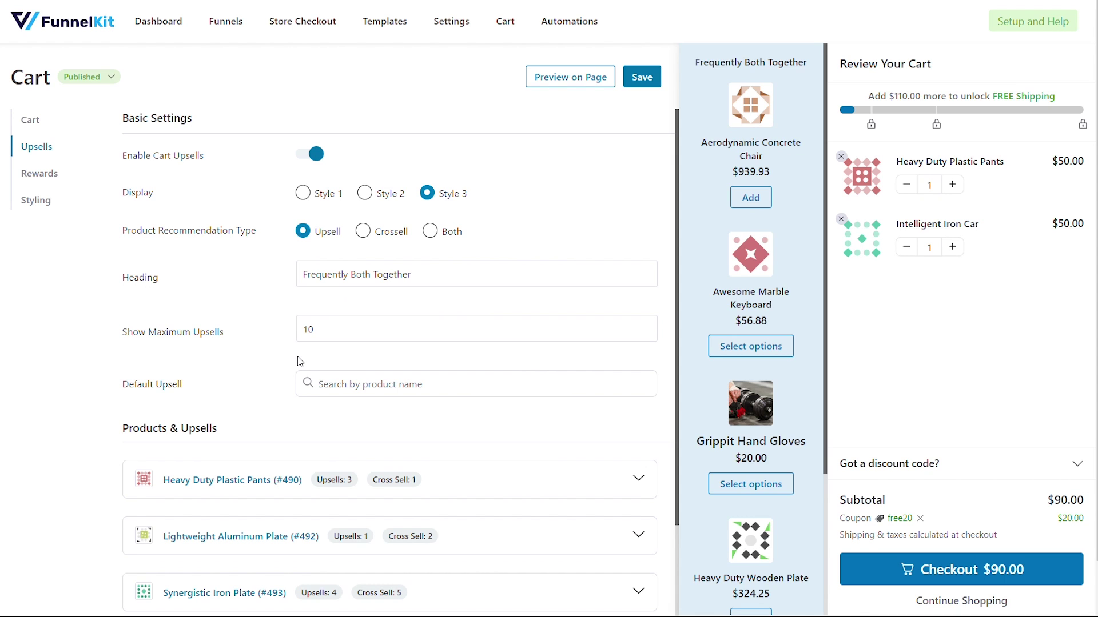
click(369, 385)
text(plate)
click(378, 416)
text(wooden)
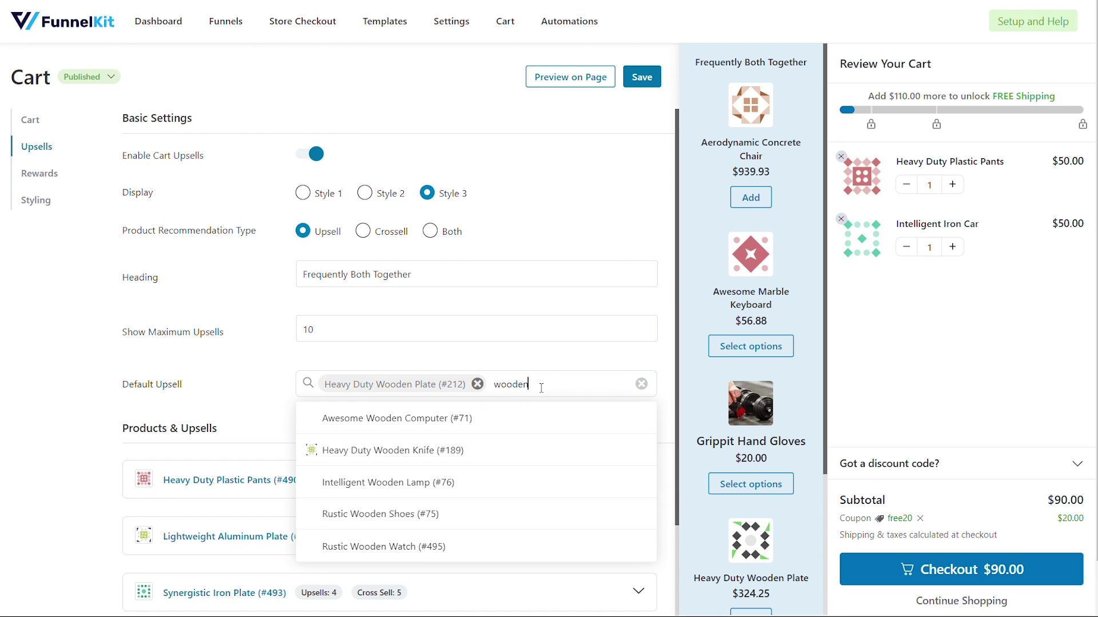
click(386, 418)
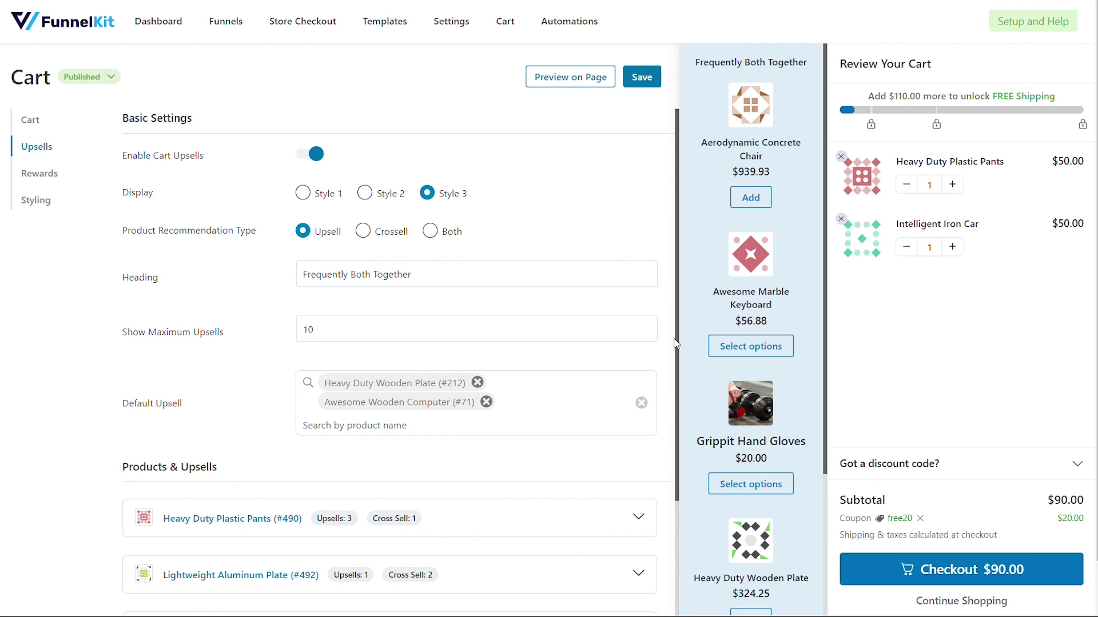
scroll(678, 347, down, 4)
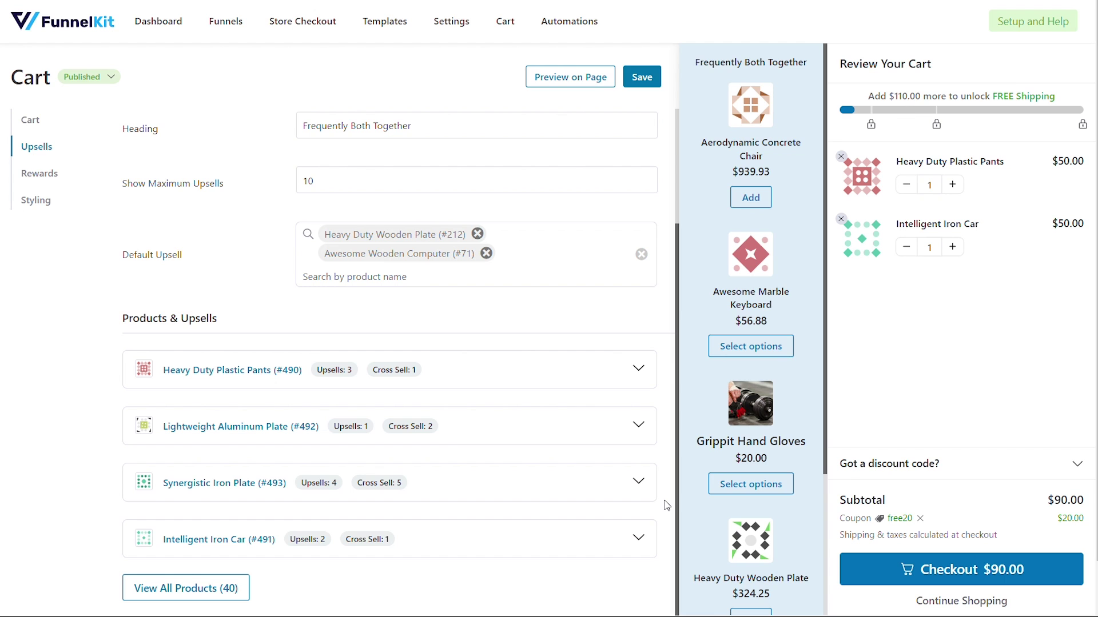
Expand the upsell settings for Heavy Duty Plastic Pants
click(572, 378)
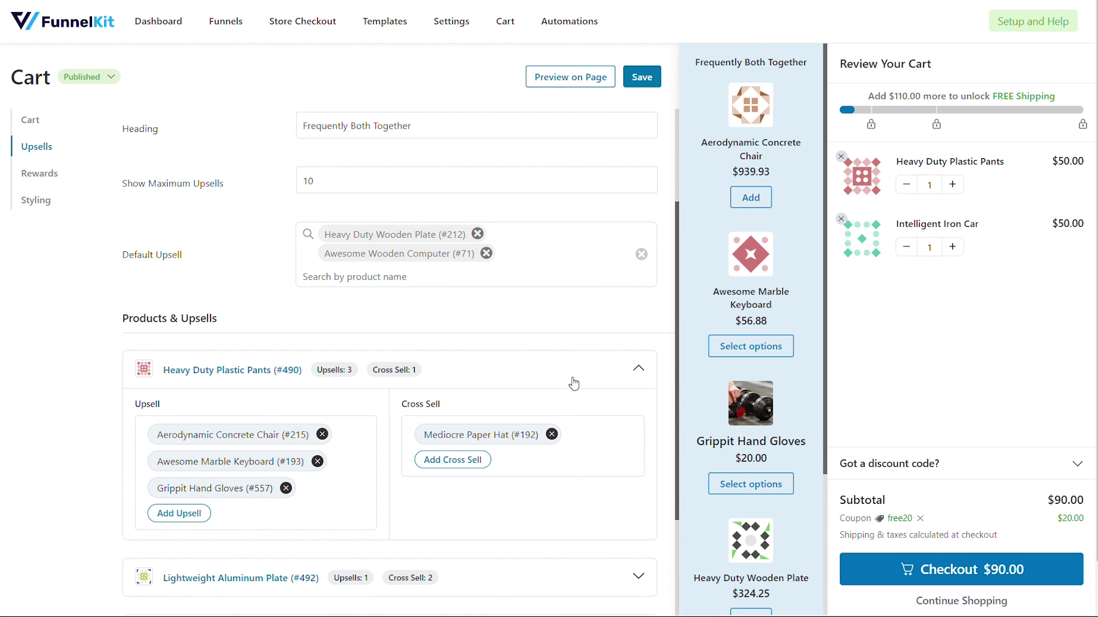
Add Heavy Duty Wooden Plate, with its variants, as an upsell for Heavy Duty Plastic Pants
click(179, 513)
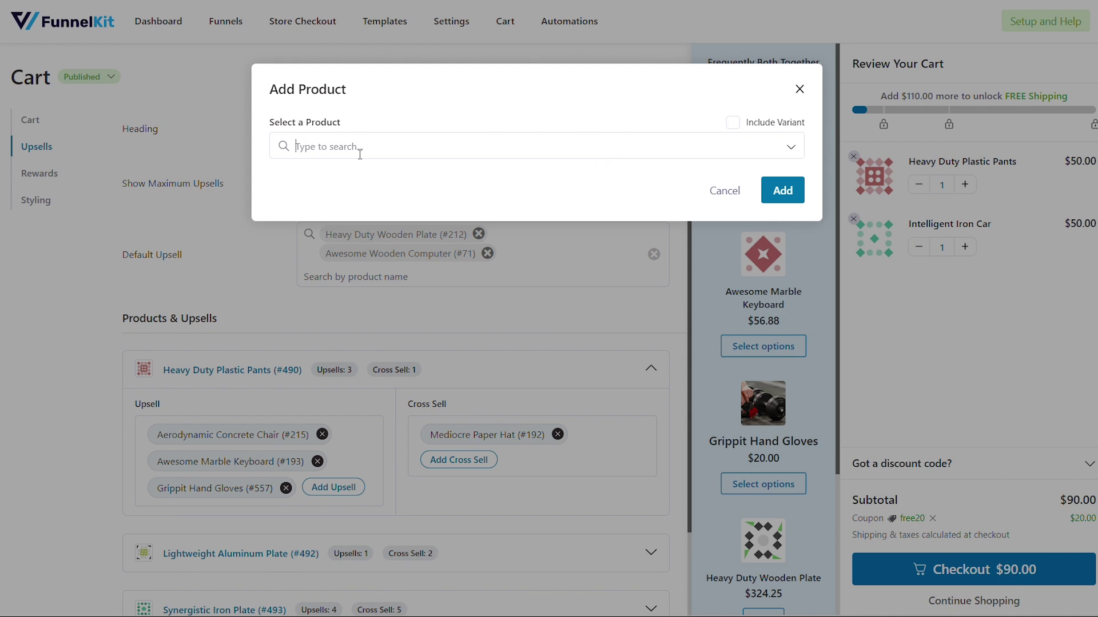
text(plate)
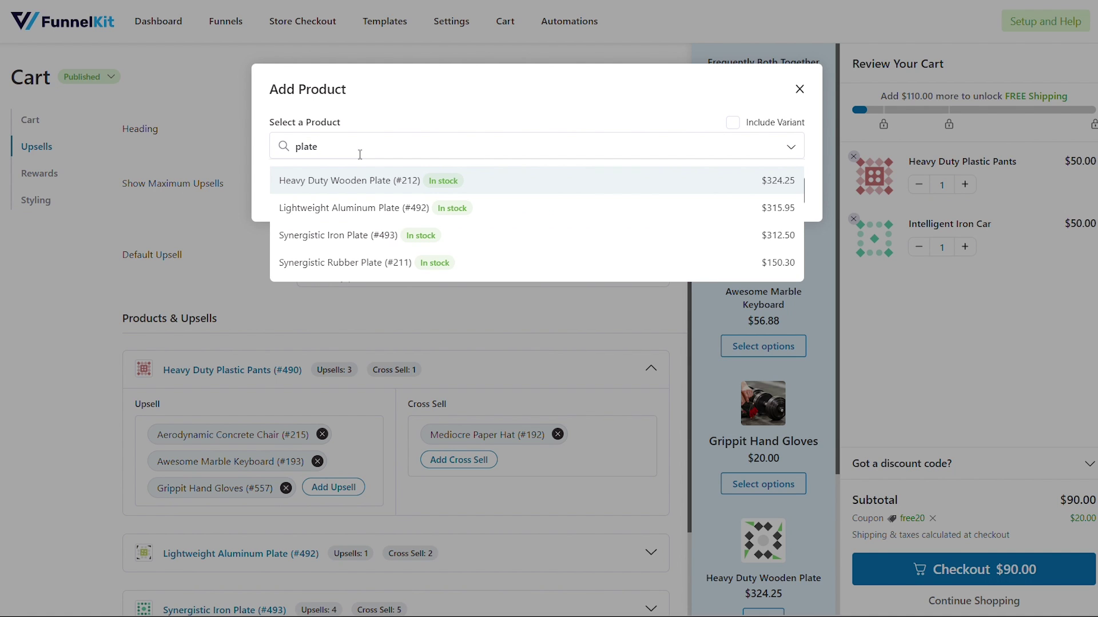
click(393, 188)
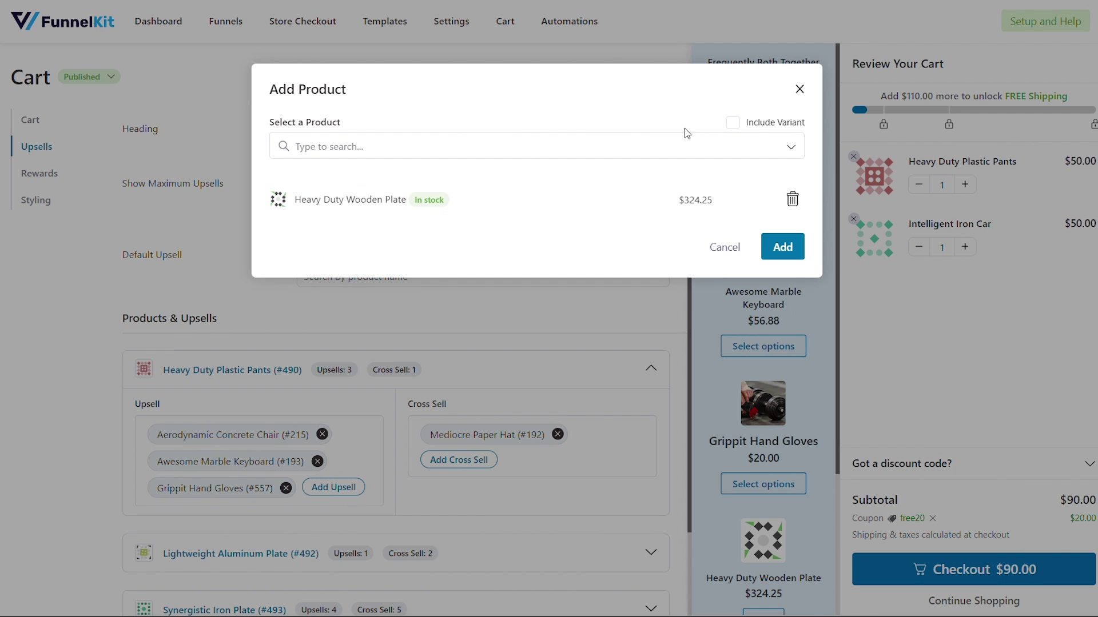
click(732, 122)
click(783, 248)
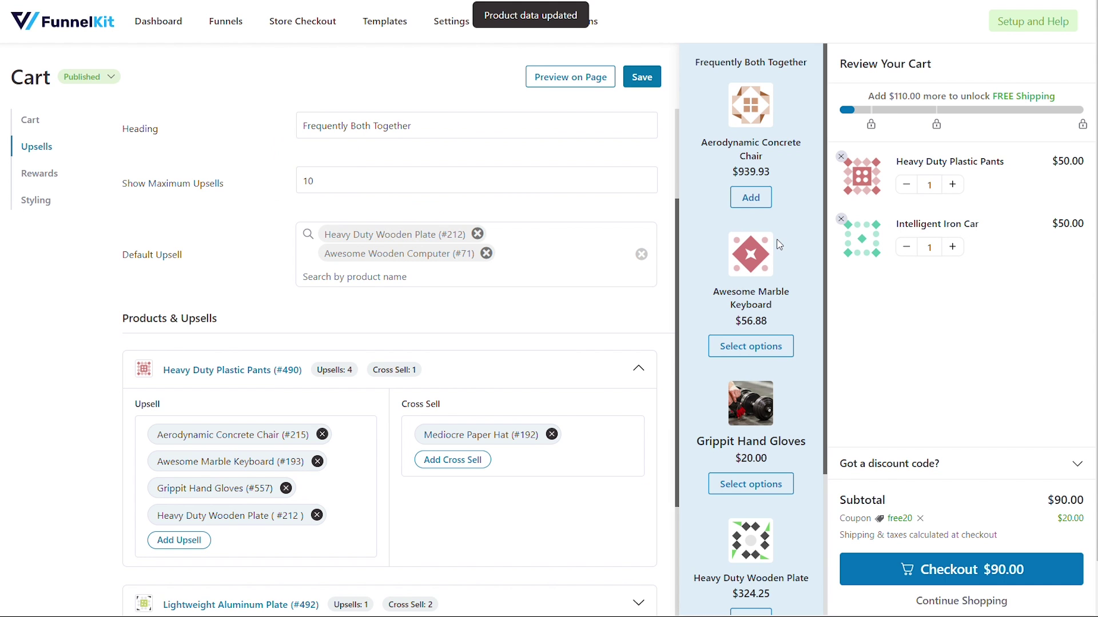
Add Awesome Wooden Computer, with its variants, as a cross-sell
click(452, 459)
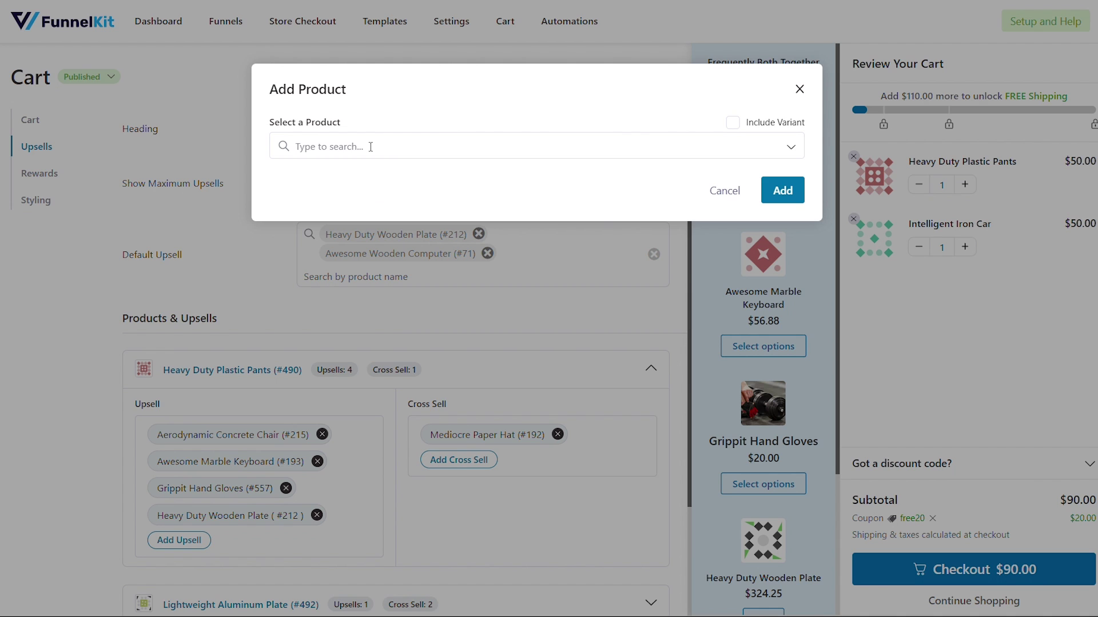
text(wooden)
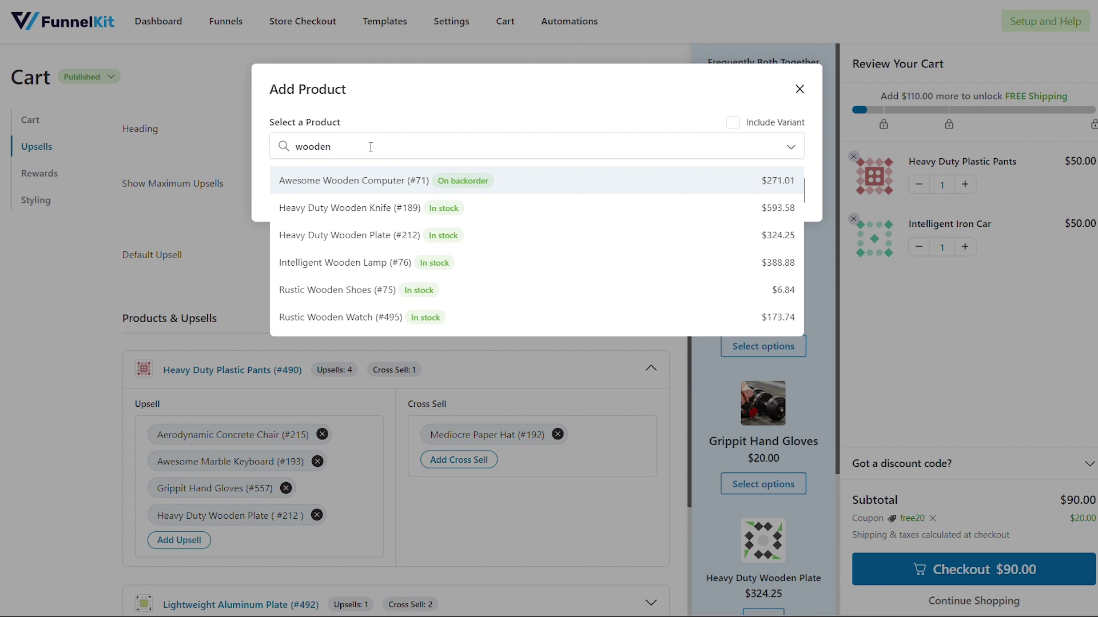
click(384, 181)
click(732, 123)
click(774, 247)
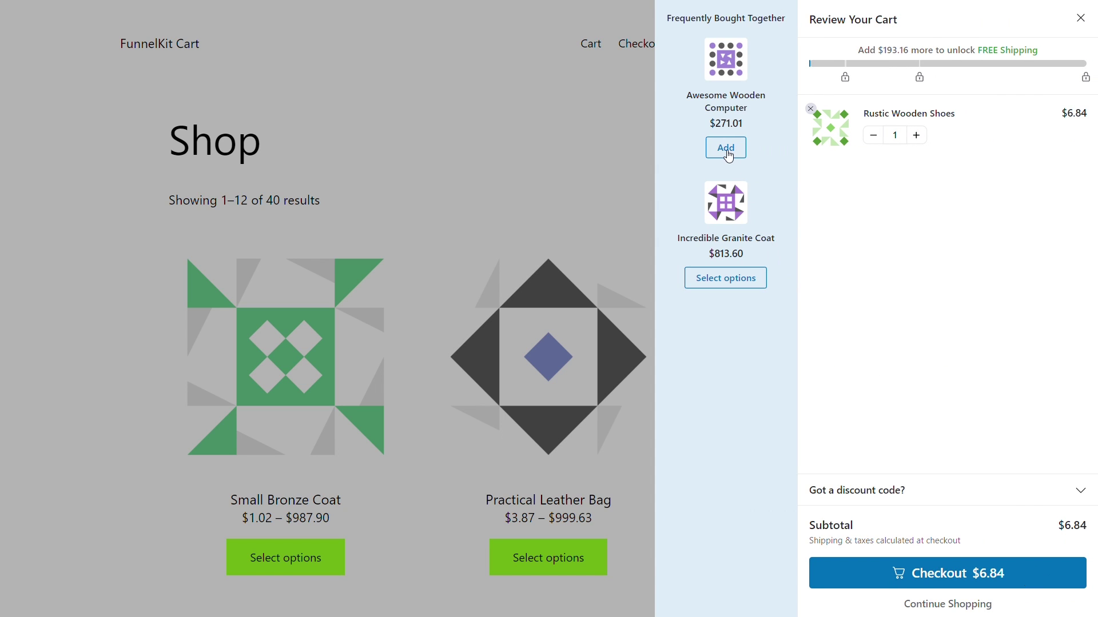
Add the suggested Awesome Wooden Computer from the Frequently Bought Together panel
click(725, 148)
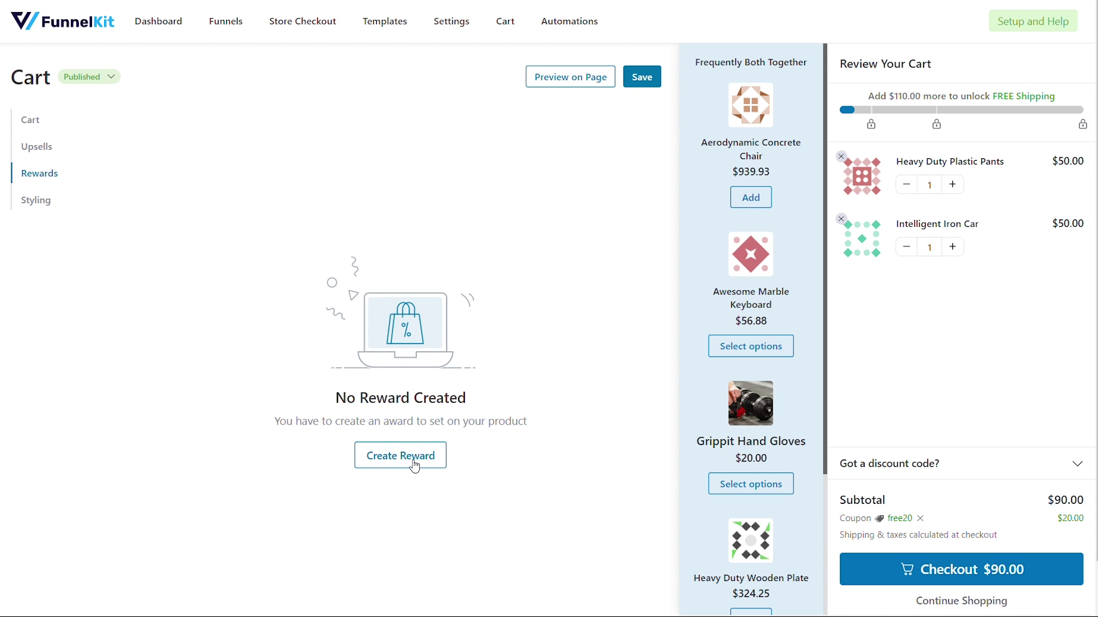
Create a Free Shipping reward with icon title 'Unlock Free Shipping'
click(401, 456)
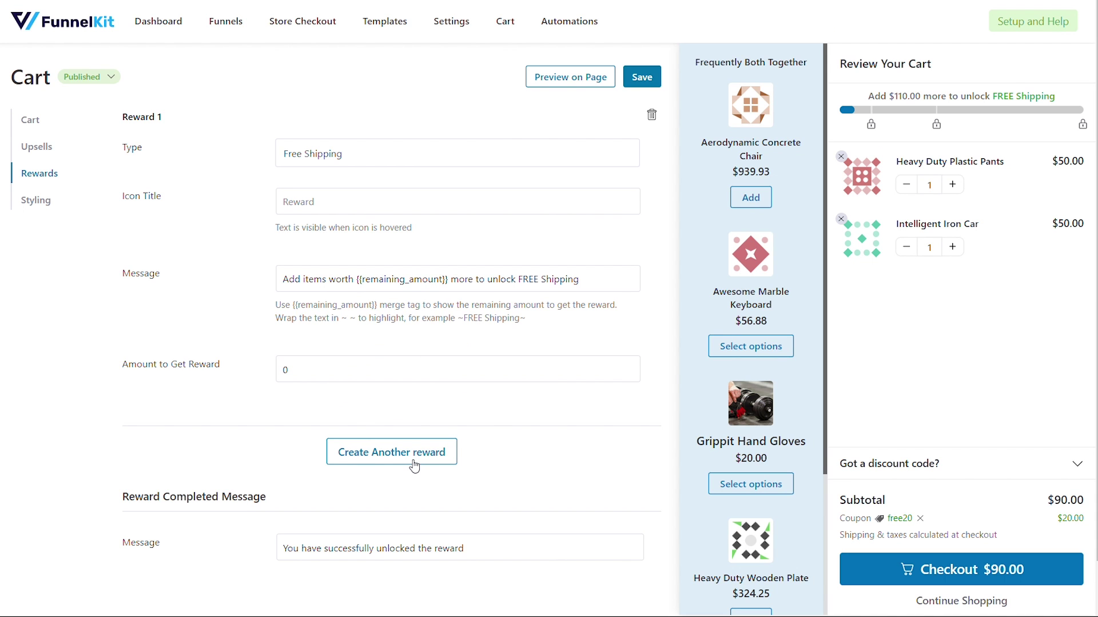
click(534, 156)
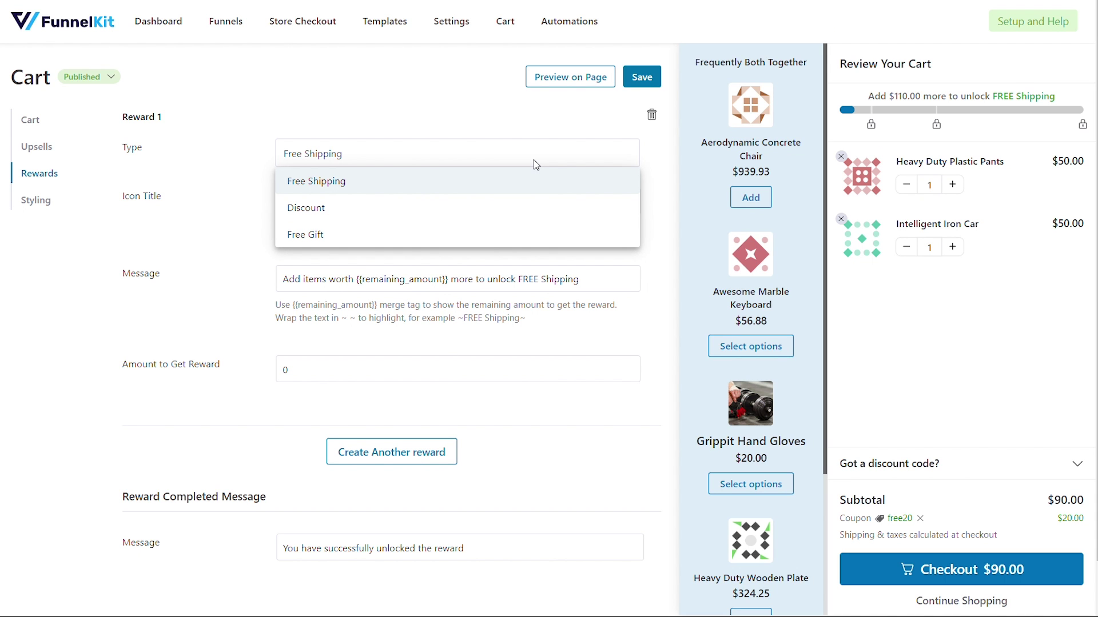
click(502, 180)
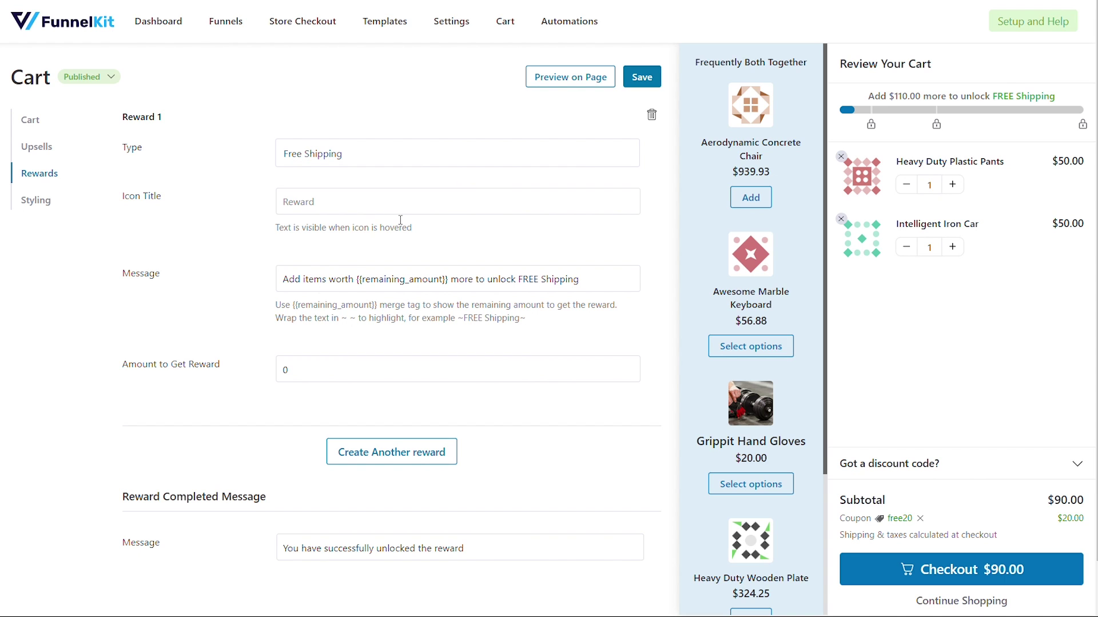
click(396, 202)
text(Unlock Free Shipping)
click(416, 245)
Set the reward's unlock amount to 50, then delete it and create a new reward
click(329, 367)
double_click(292, 370)
text(50)
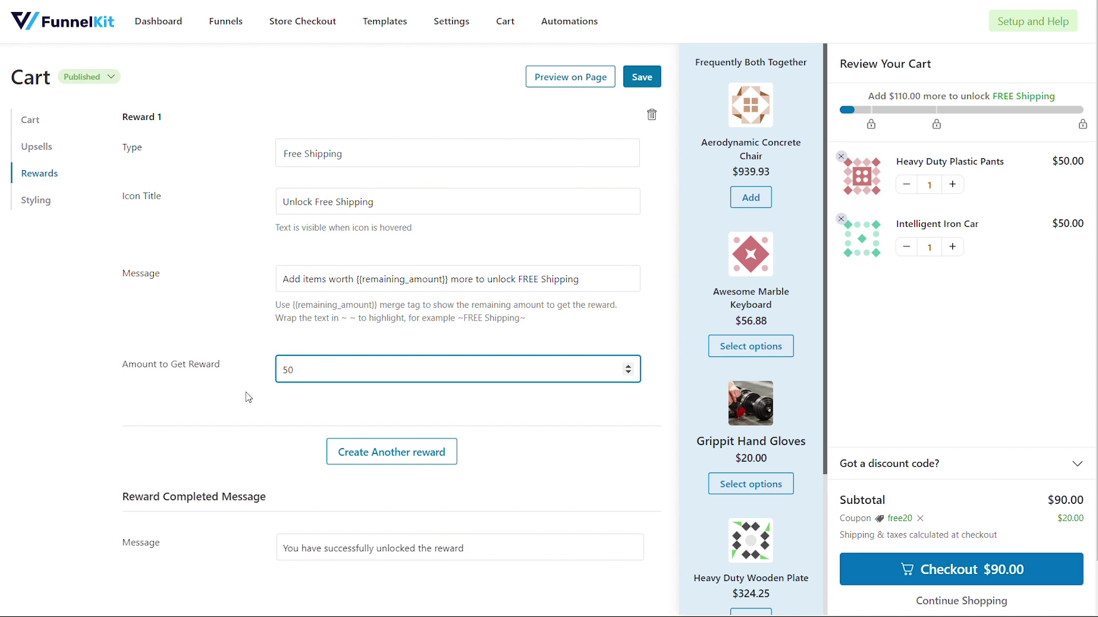
click(287, 408)
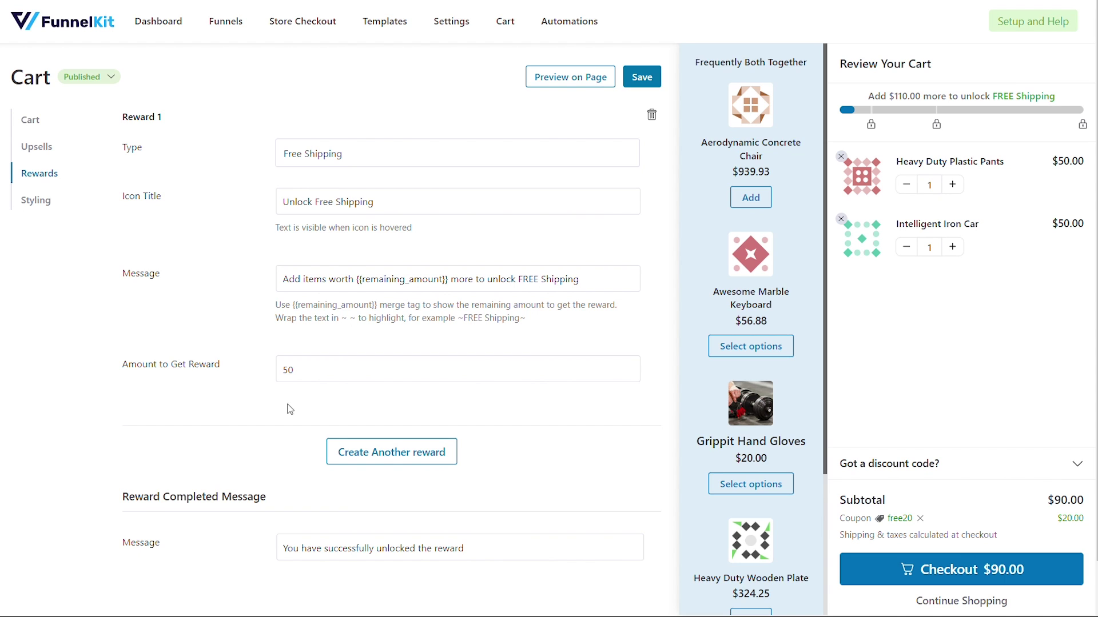
click(652, 115)
click(401, 455)
Draft Reward 1 as a Discount needing 80, with coupon reward10 attached
click(375, 161)
click(375, 208)
click(373, 203)
text(Get Discount)
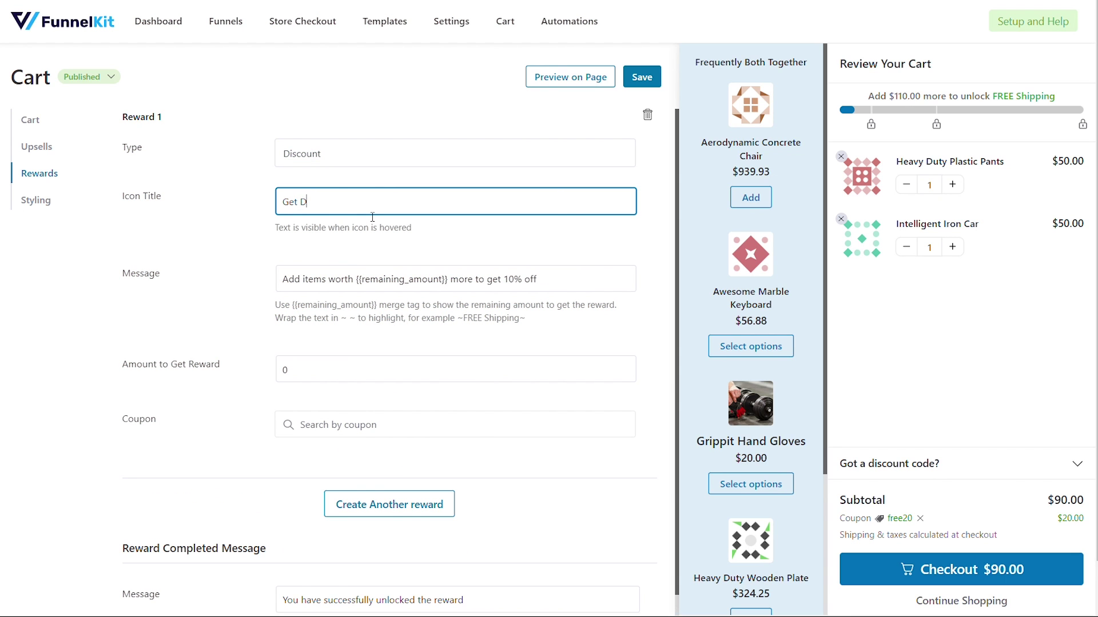
double_click(285, 369)
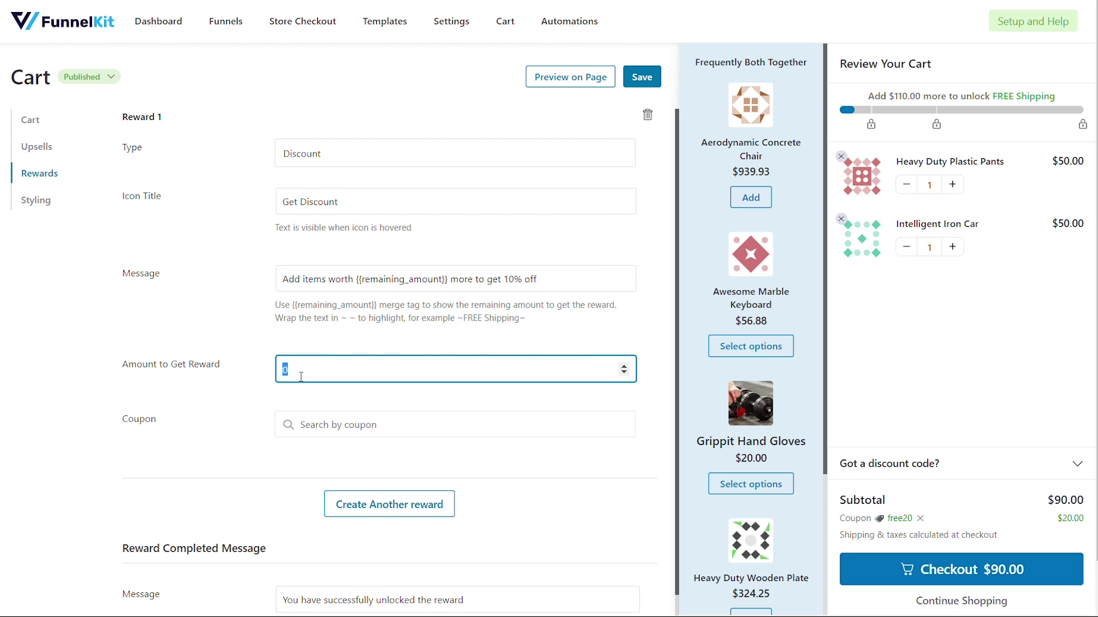
text(80)
click(314, 401)
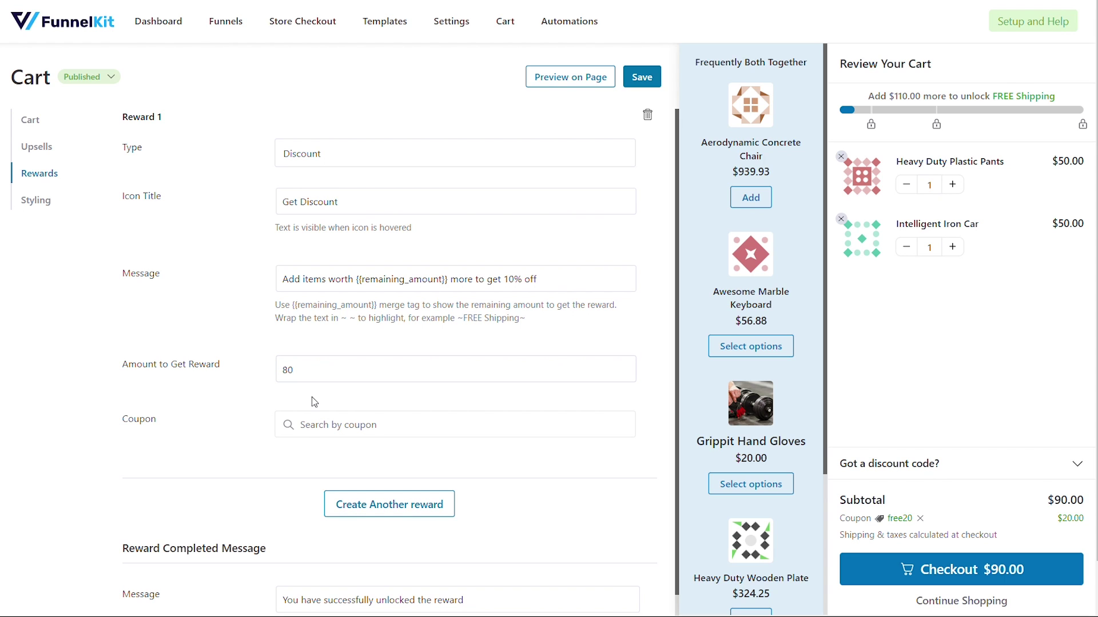
click(333, 425)
text(a)
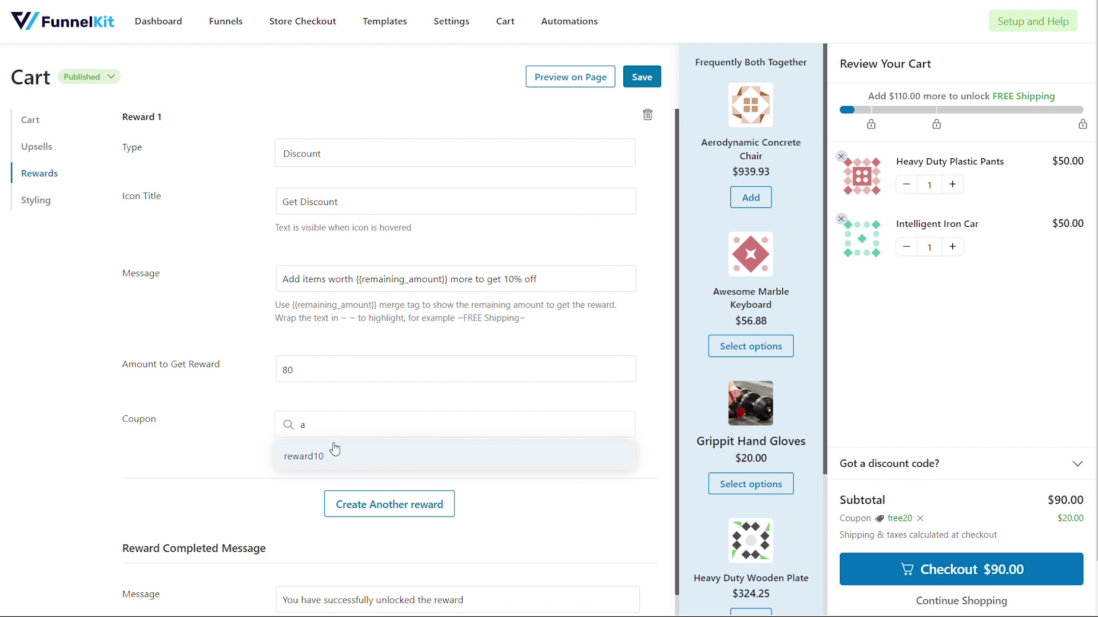
click(333, 457)
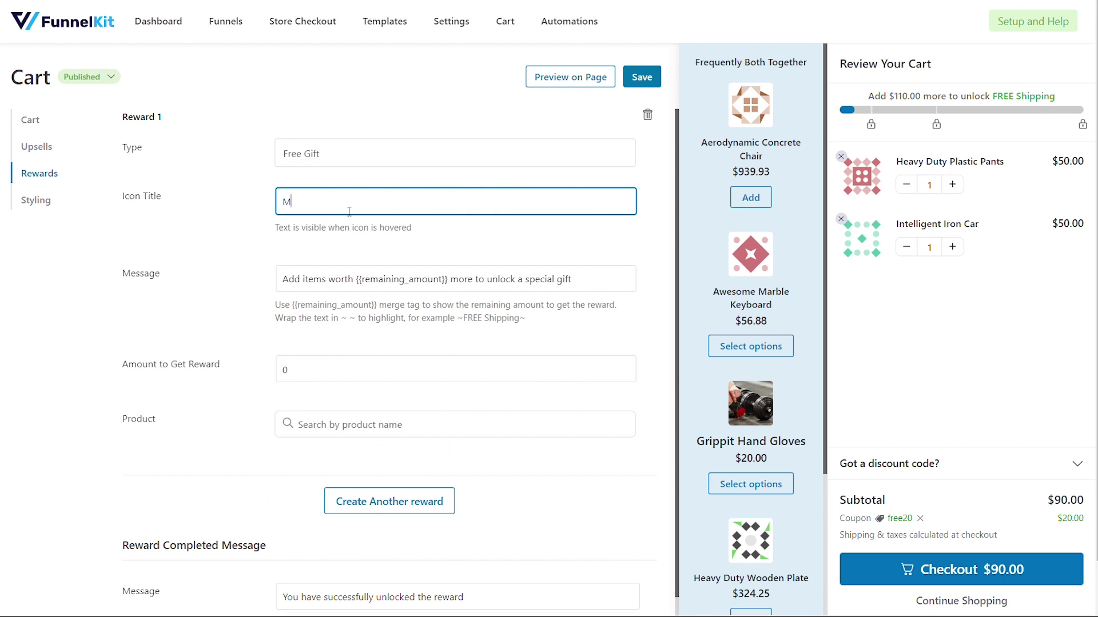
text(ystery Gift)
Change it to a Mystery Gift of Awesome Wooden Computer at 100, then remove the reward
click(386, 370)
text(100)
text(a)
click(330, 432)
text(a)
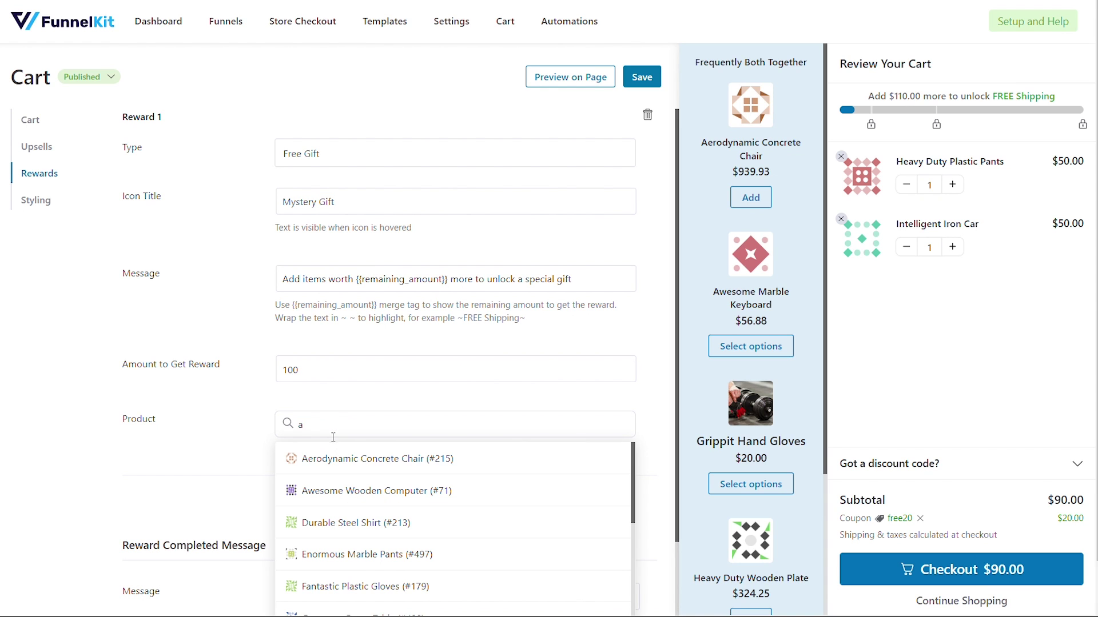
click(375, 490)
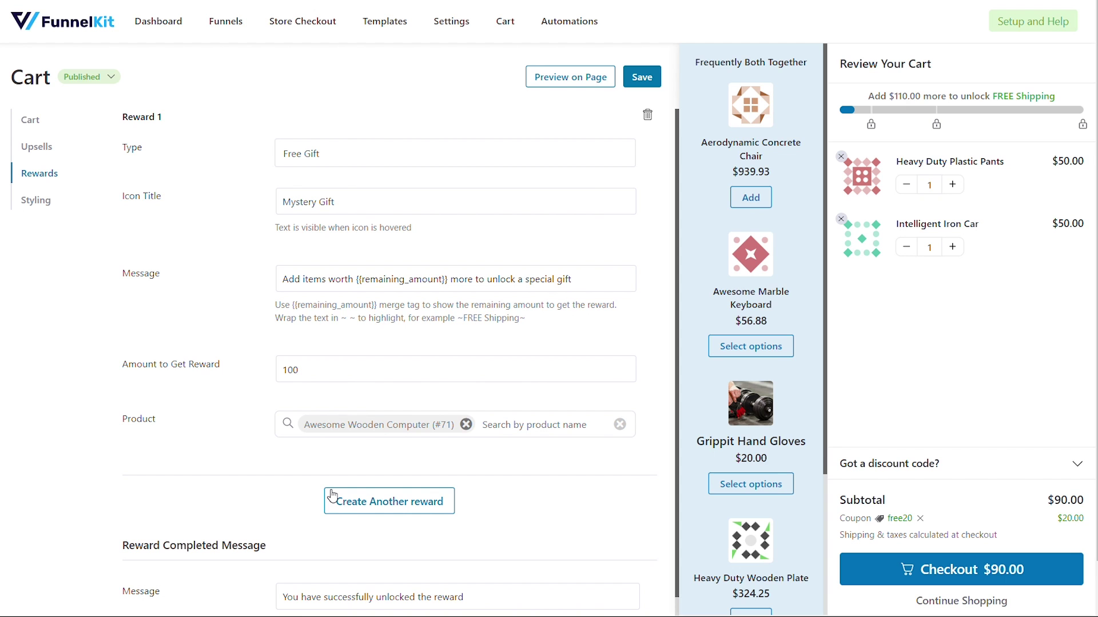
click(648, 116)
Recreate the rewards and save three tiers: Free Shipping 50, Discount 80, Free Gift 100
click(407, 456)
click(294, 370)
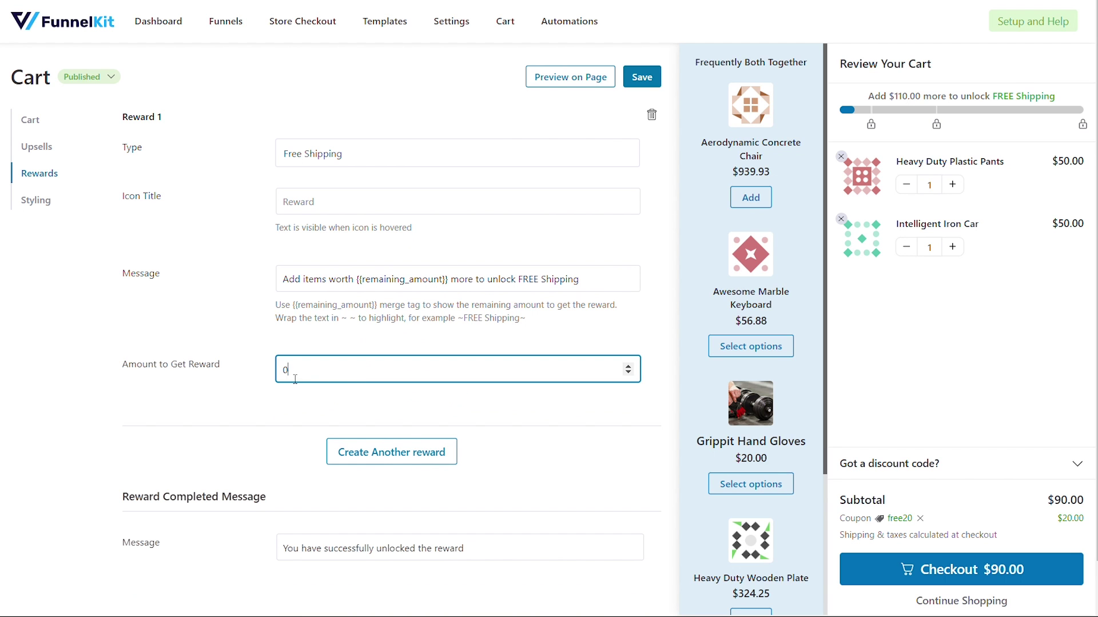
text(50)
click(391, 452)
double_click(292, 550)
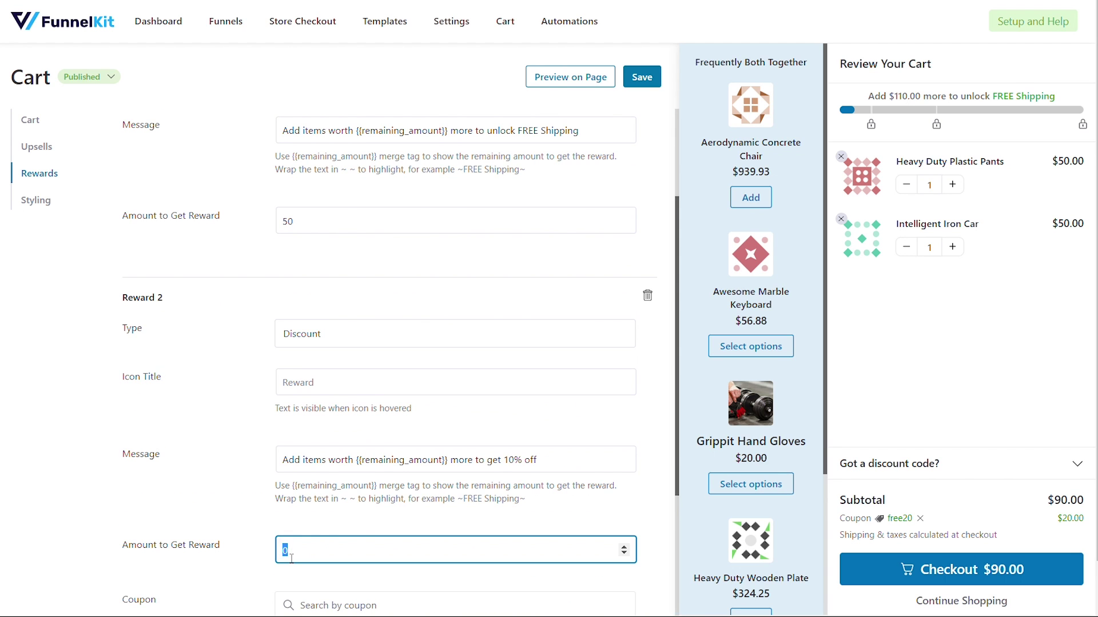
text(80)
scroll(368, 514, down, 3)
click(386, 480)
double_click(292, 411)
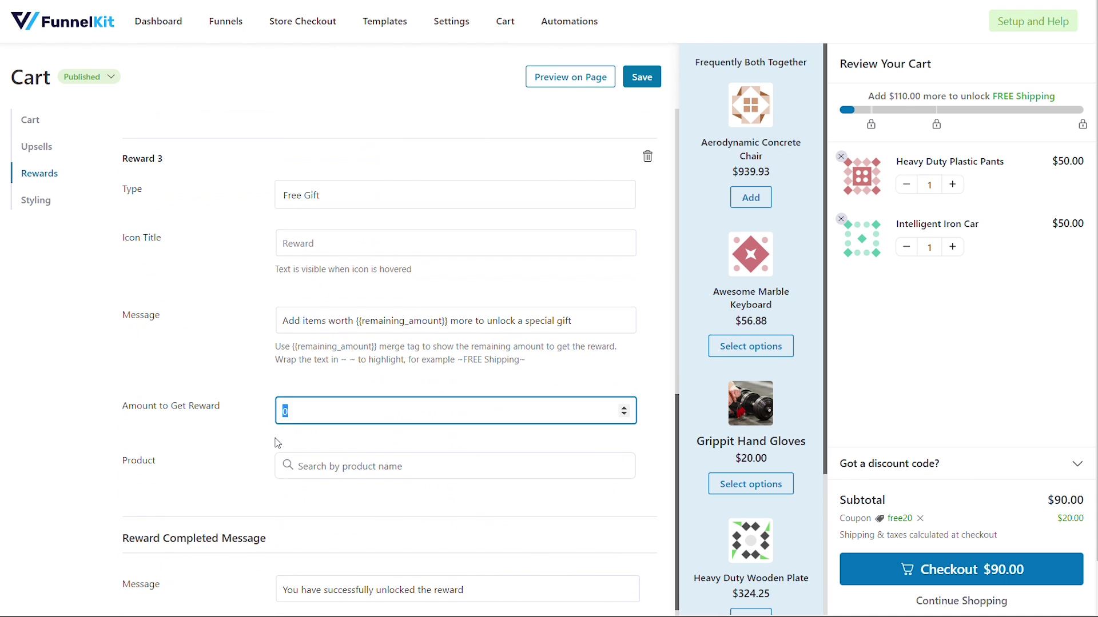
text(100)
scroll(368, 428, down, 1)
click(642, 76)
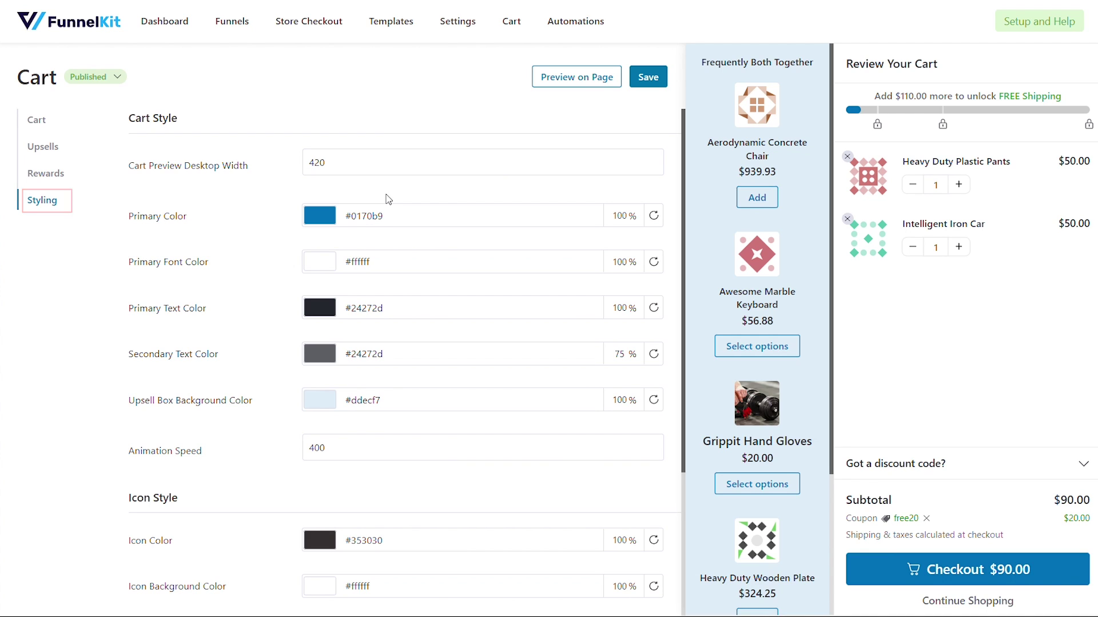
Edit the cart's desktop width, then restore it to 420
click(343, 163)
key(ctrl+a)
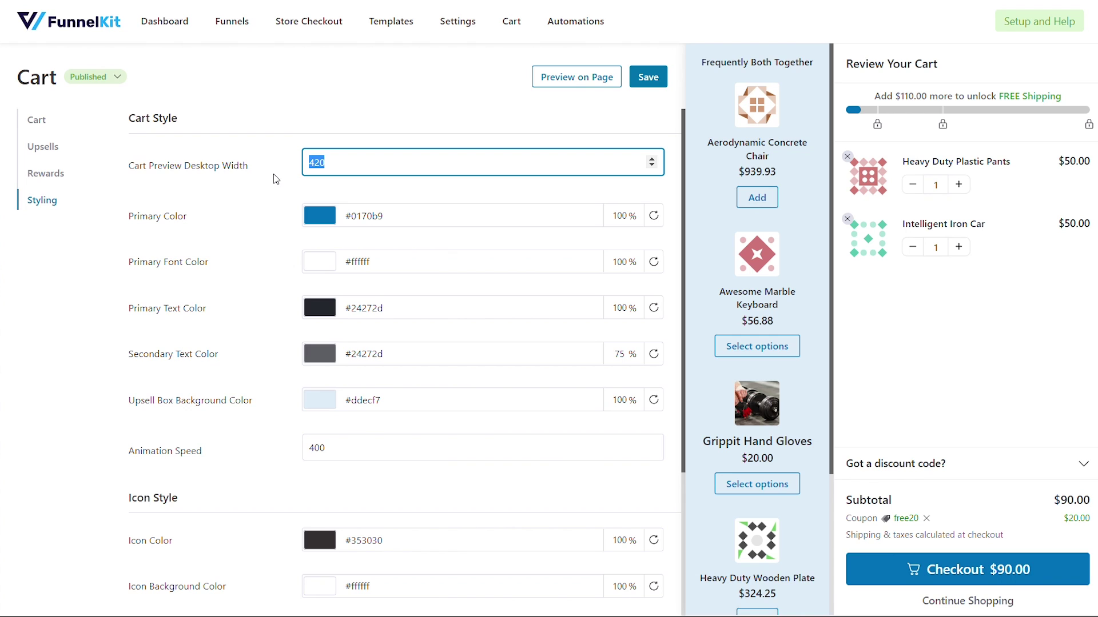
text(500)
key(BackSpace)
key(BackSpace)
key(BackSpace)
text(420)
click(270, 185)
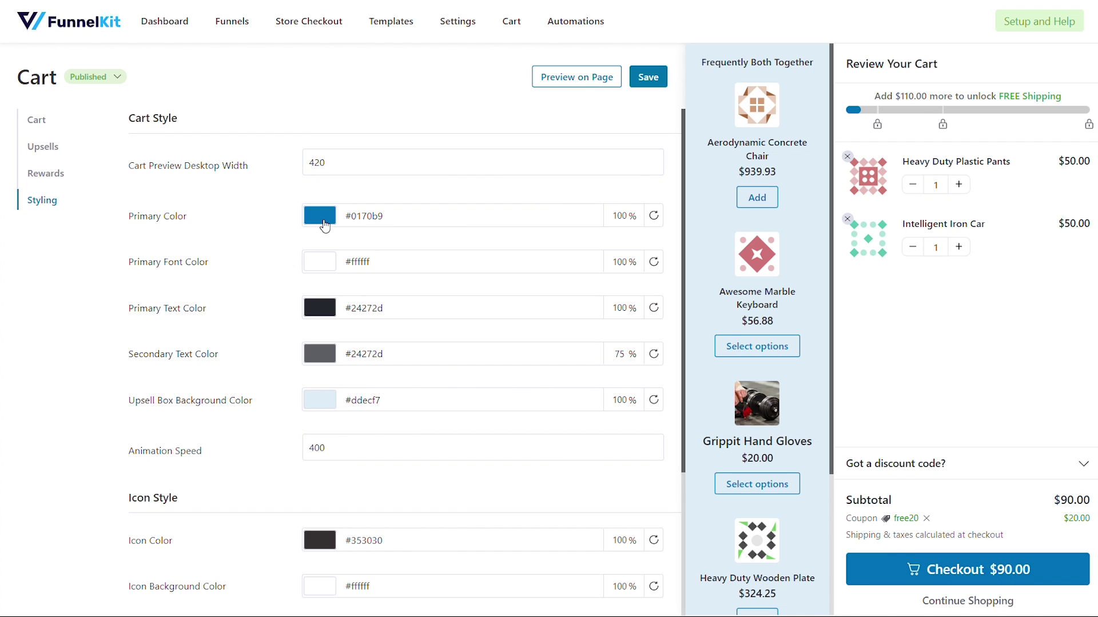
Set the primary colour to pink #ff0079 with the colour picker
click(319, 216)
drag(393, 403, 437, 404)
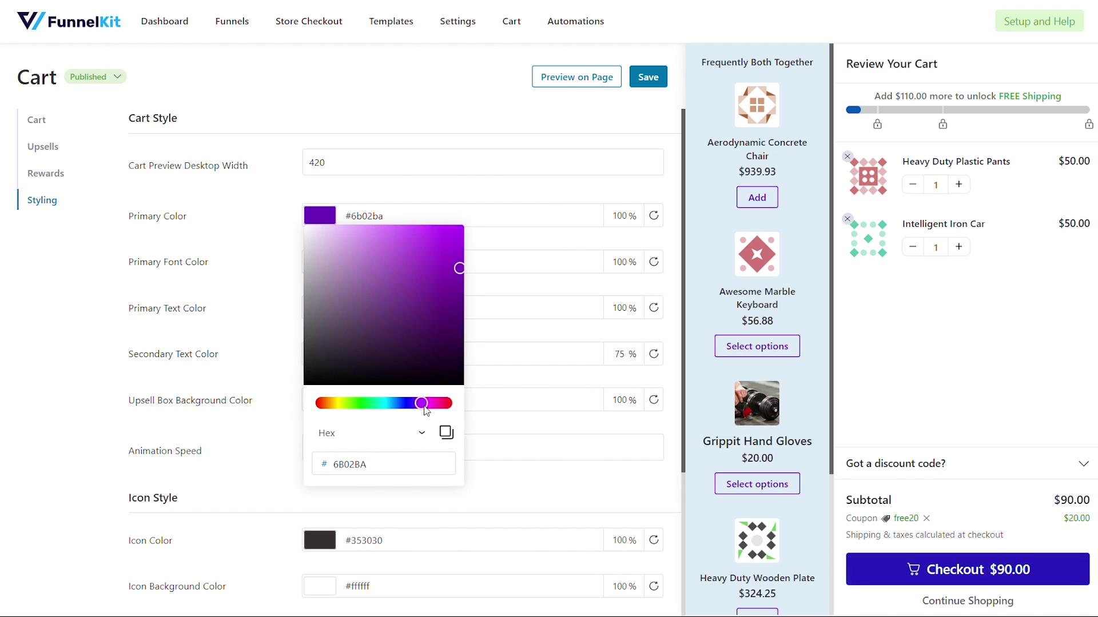
drag(458, 270, 467, 222)
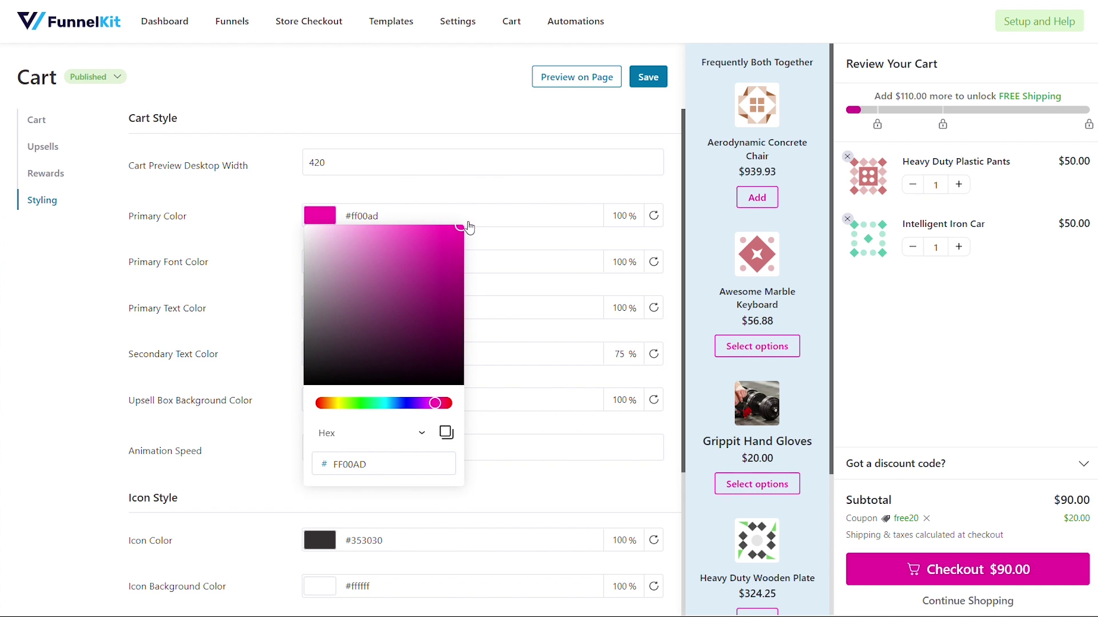
drag(435, 404, 443, 404)
click(269, 241)
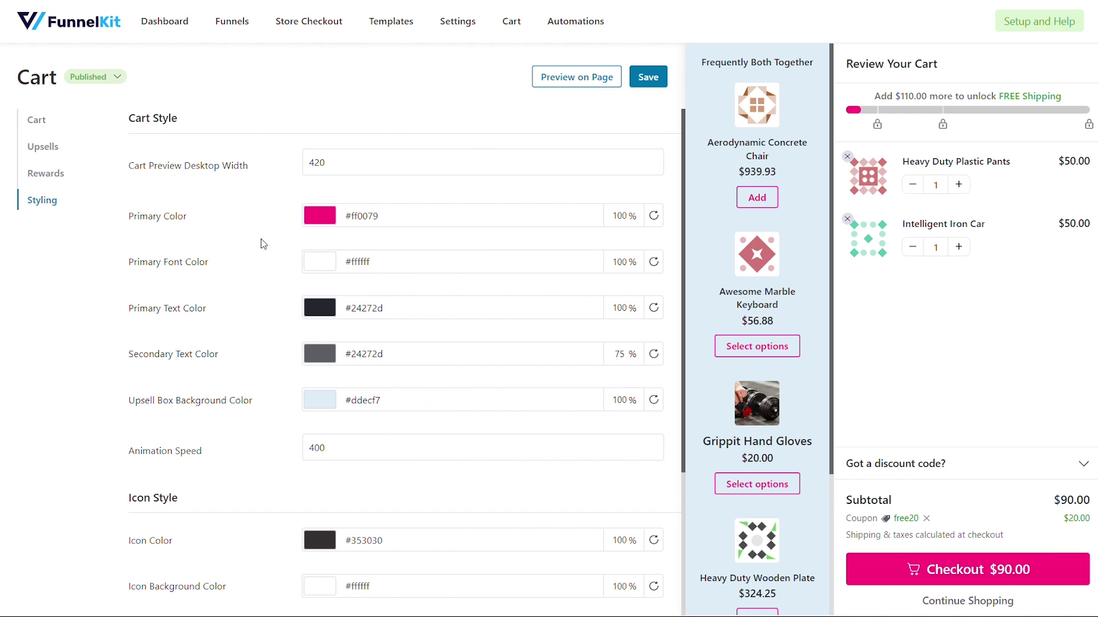
Keep the primary font colour white and reset the primary text colour to default
click(319, 262)
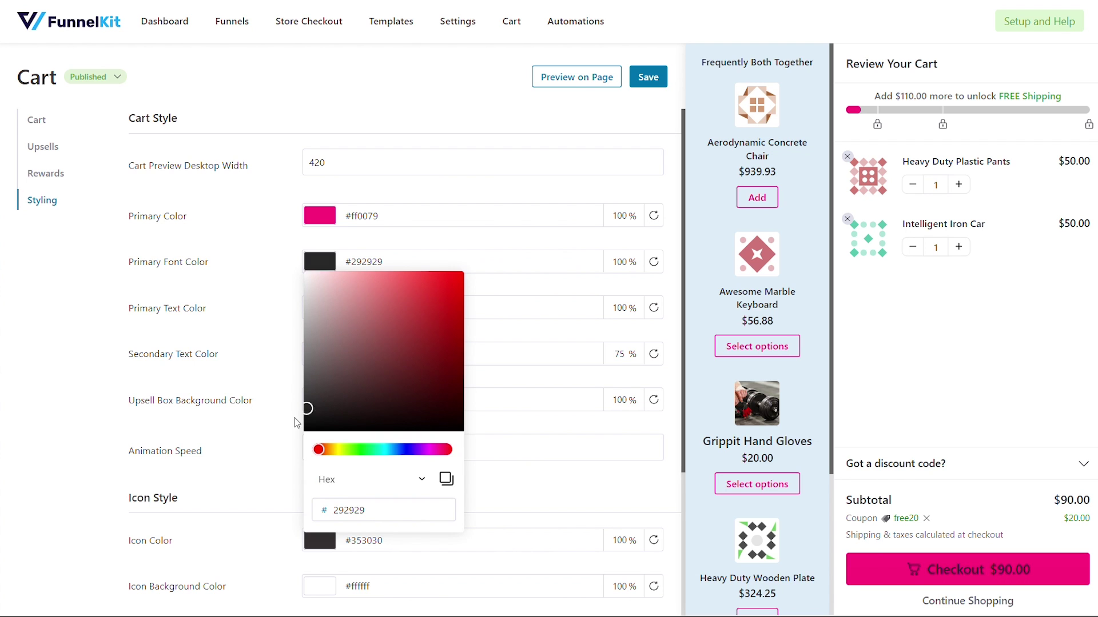
click(274, 287)
click(315, 314)
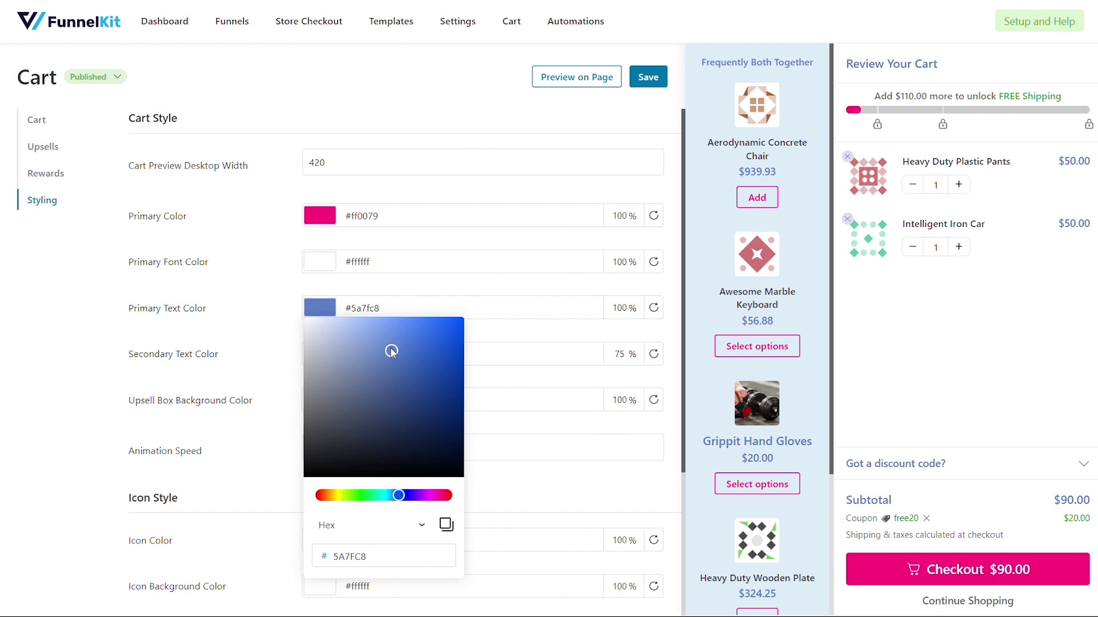
drag(390, 348, 344, 489)
click(657, 311)
Set the upsell box background to light grey #f3f3f3 and animation speed to 500
click(319, 399)
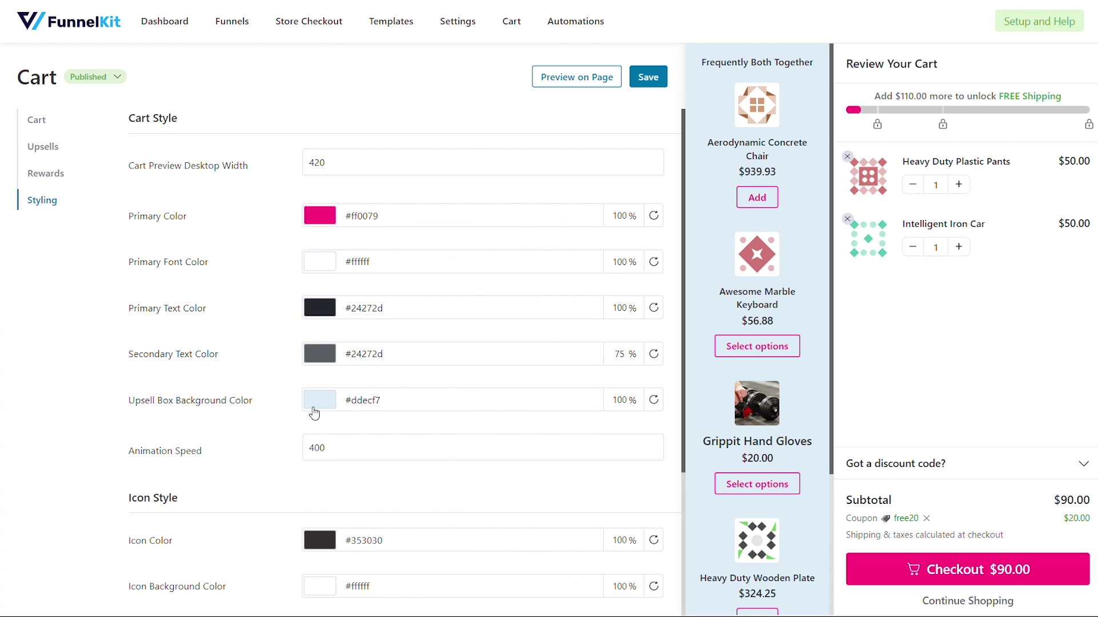
drag(313, 137, 306, 133)
click(273, 141)
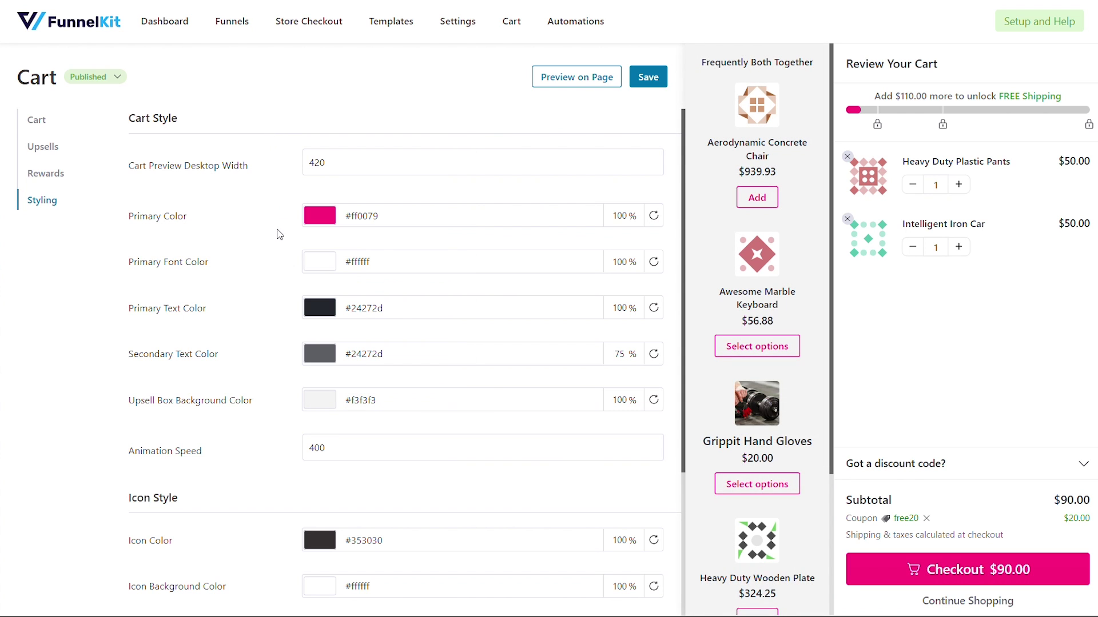
click(301, 447)
click(653, 400)
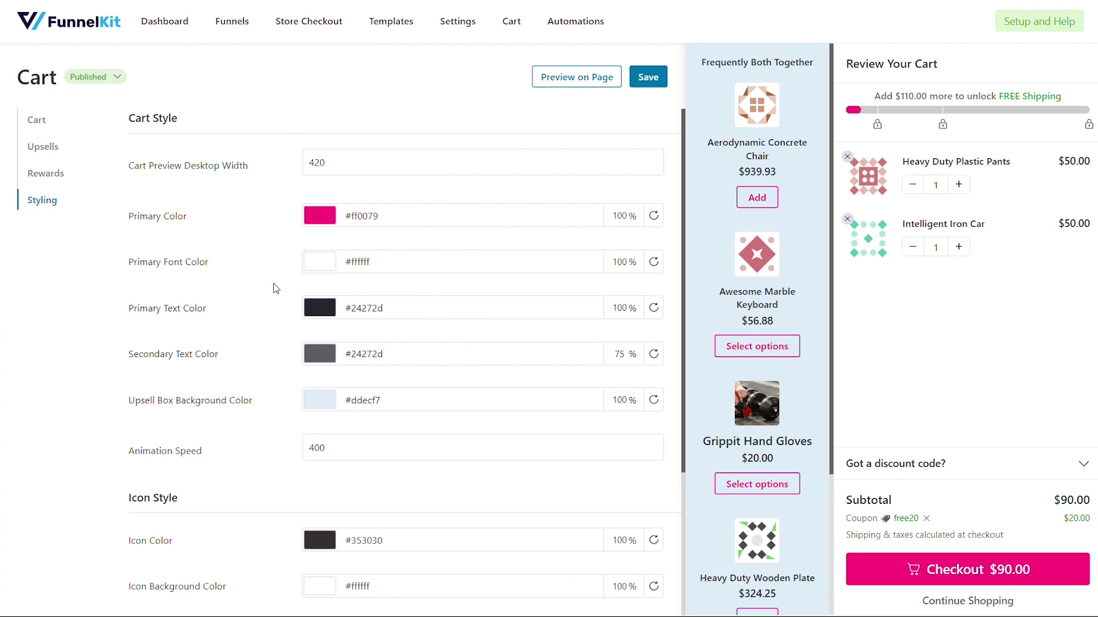
scroll(274, 283, down, 3)
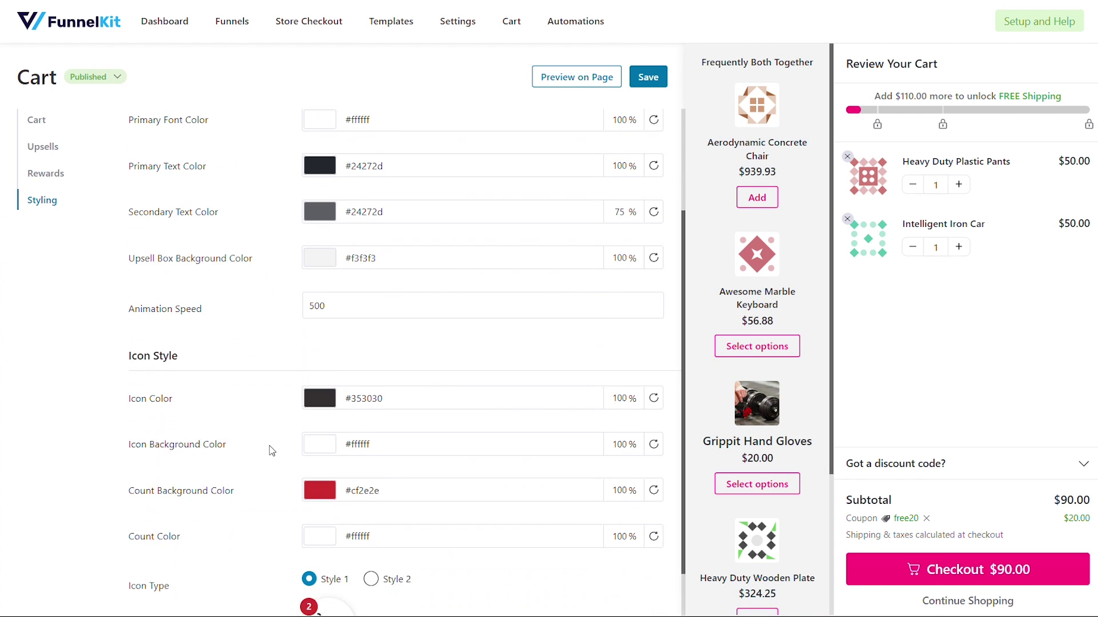
scroll(270, 449, down, 2)
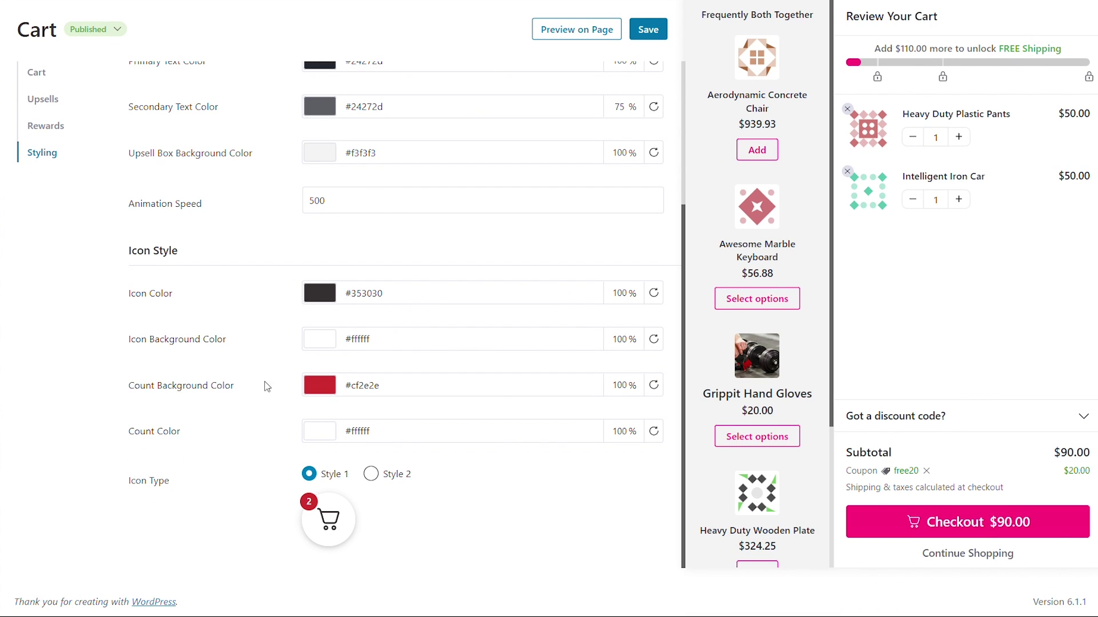
Try green for the icon colour and icon background, then reset both to defaults
click(319, 293)
click(352, 486)
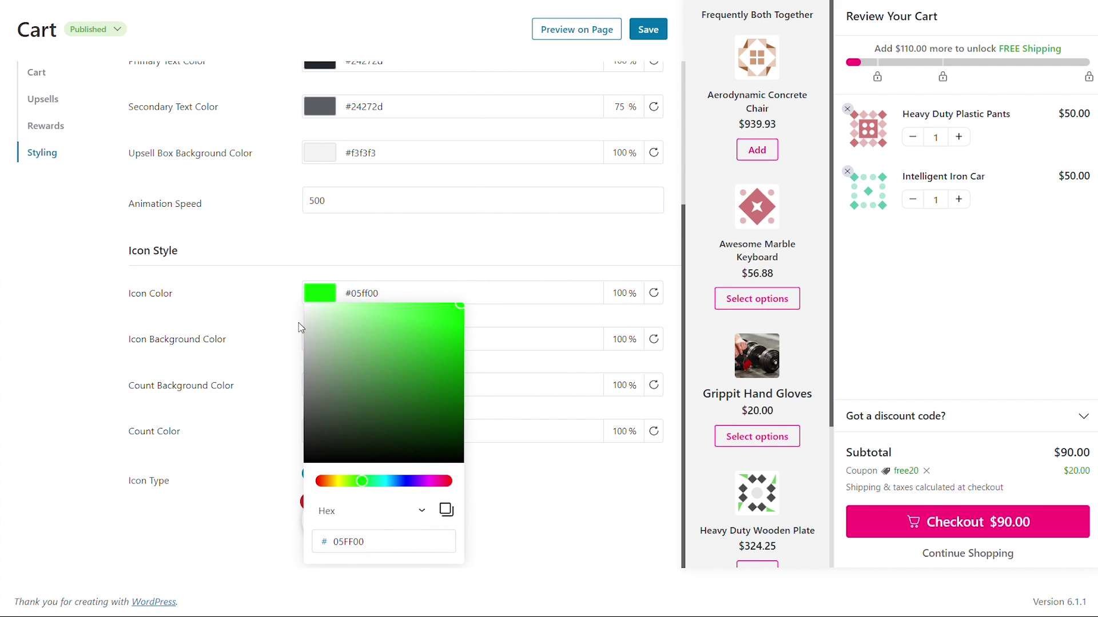
click(273, 320)
click(653, 293)
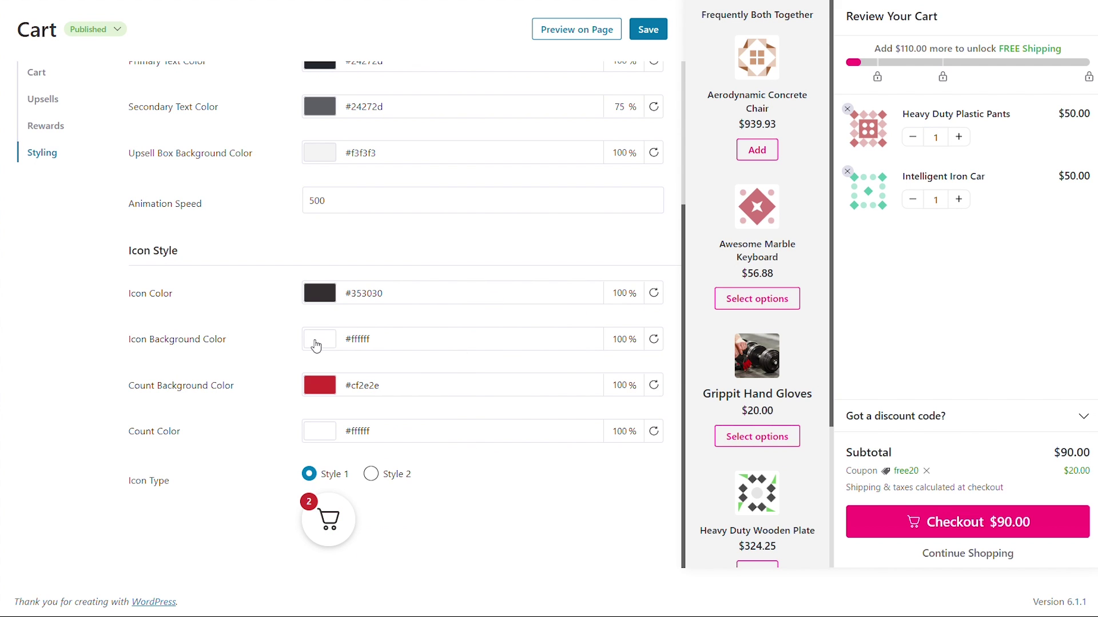
click(319, 338)
click(350, 247)
click(458, 73)
click(271, 292)
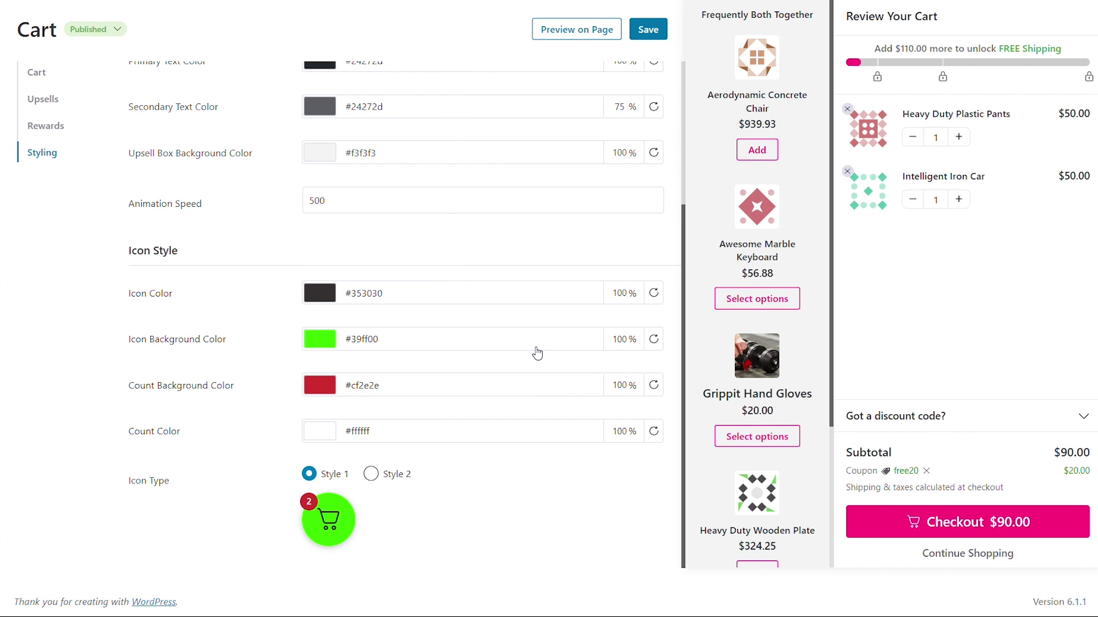
click(654, 339)
Set the count badge background colour to pink #ff0079
click(319, 384)
click(434, 293)
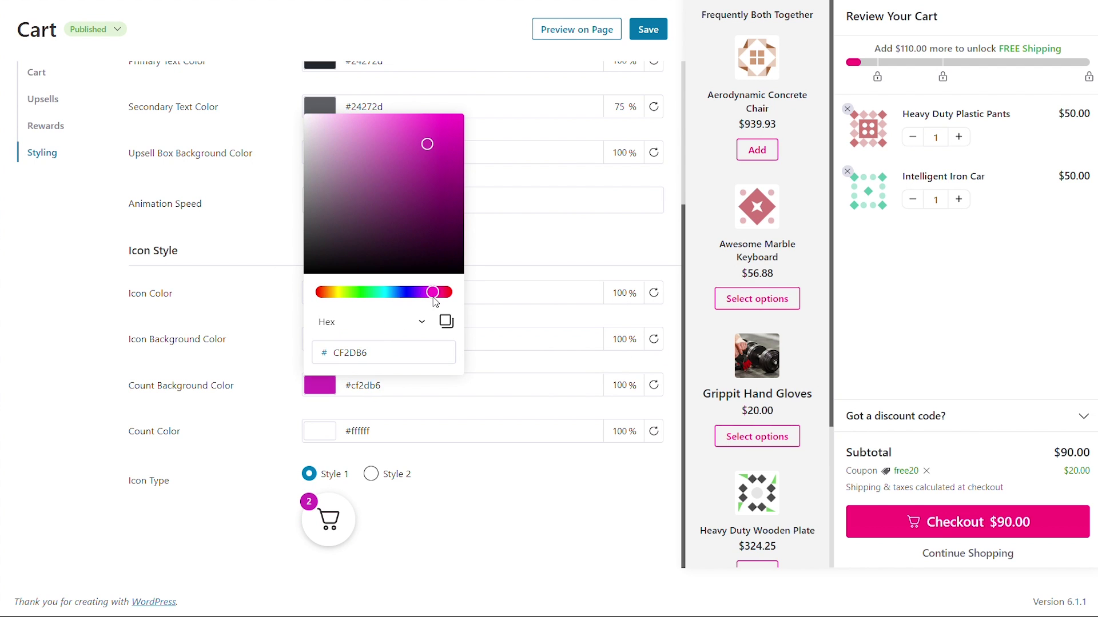
click(454, 121)
click(285, 408)
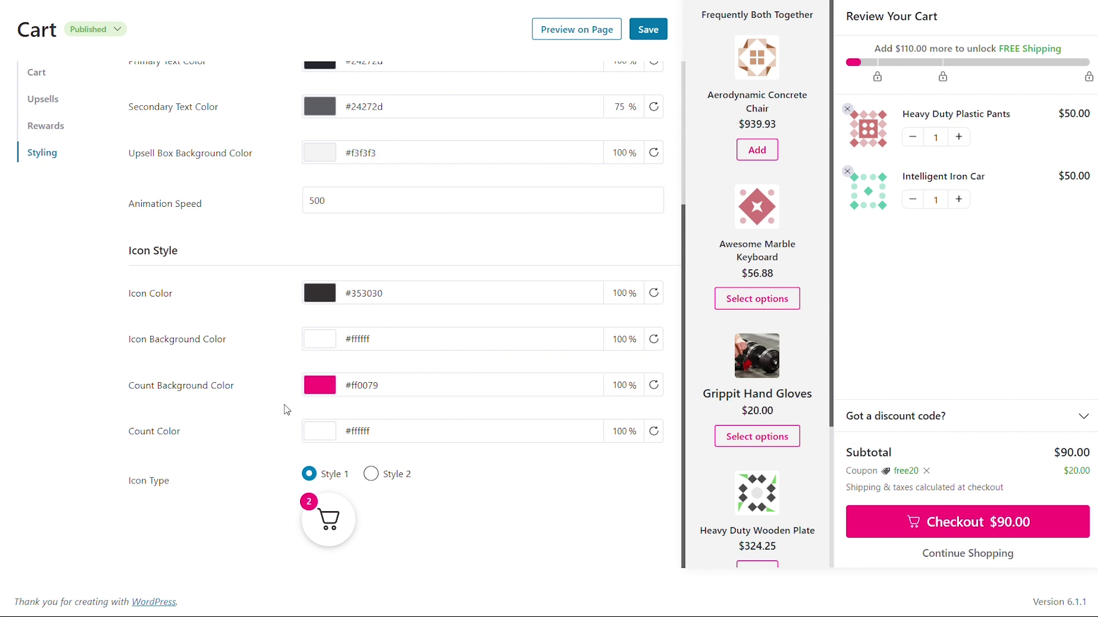
Try black for the count number colour, then keep it white
click(319, 432)
click(460, 316)
click(307, 163)
click(262, 353)
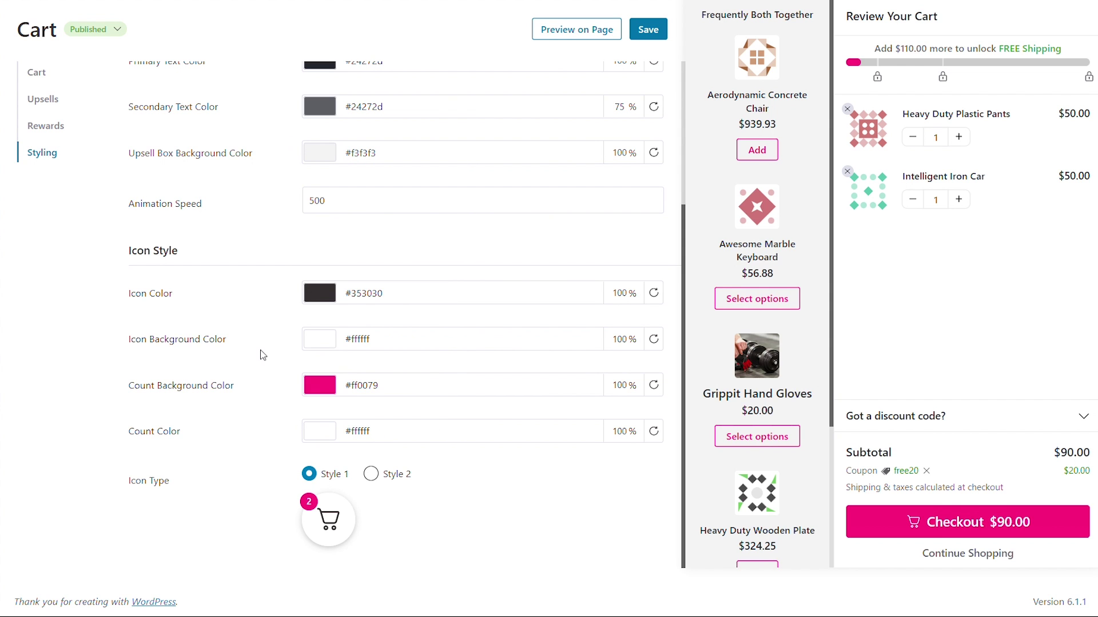